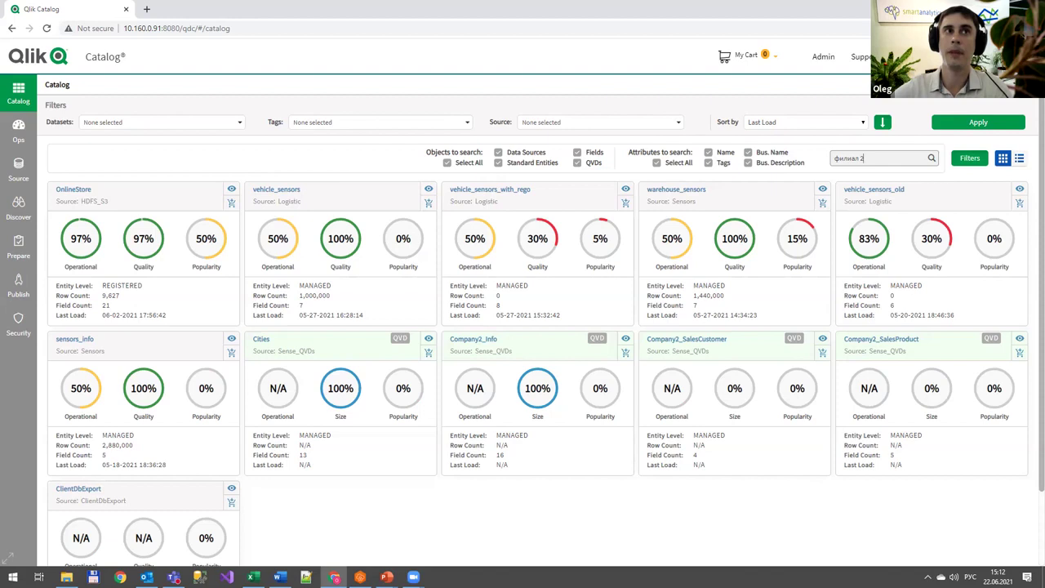
Replace the catalog search term with "Корпоративный" and run the search.
key(ctrl+a)
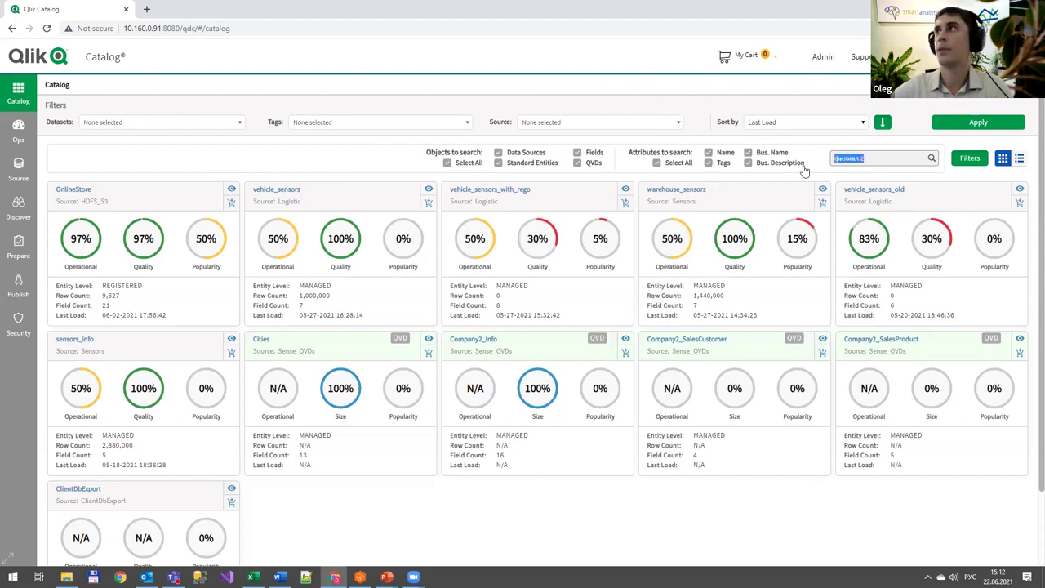
key(alt+Tab)
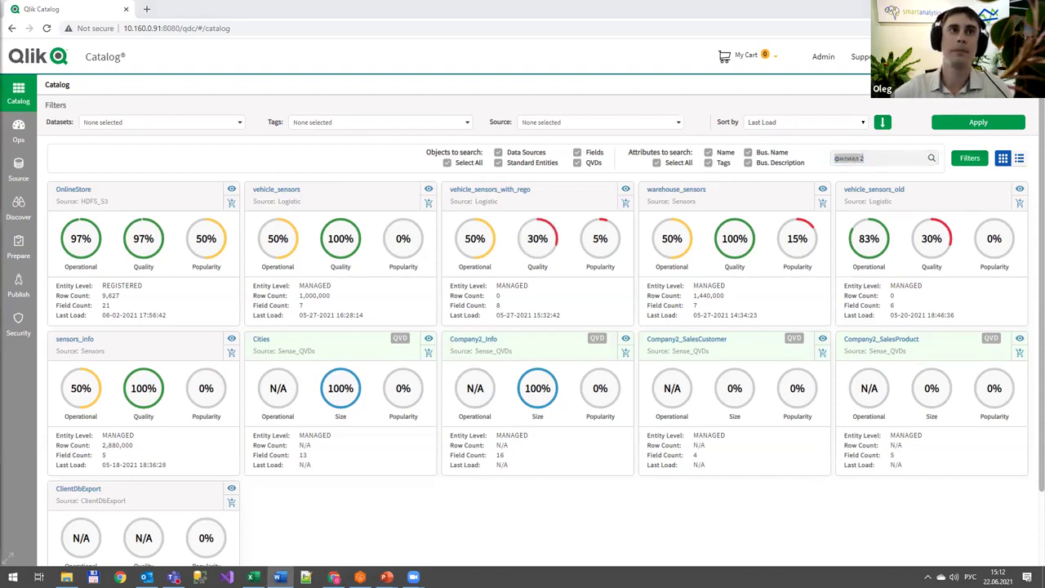
key(alt+Tab)
text(Корпоративный)
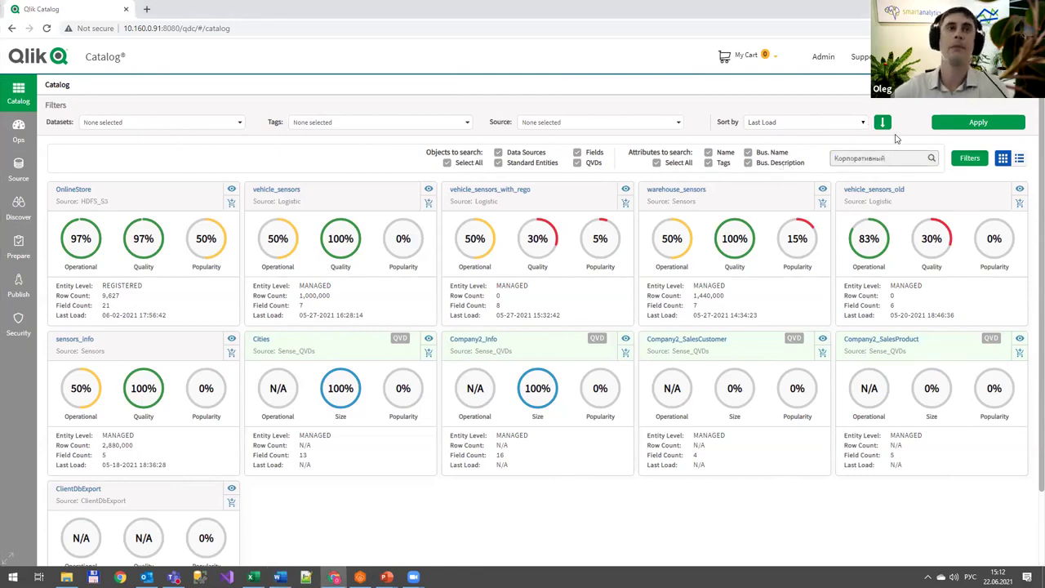
key(Return)
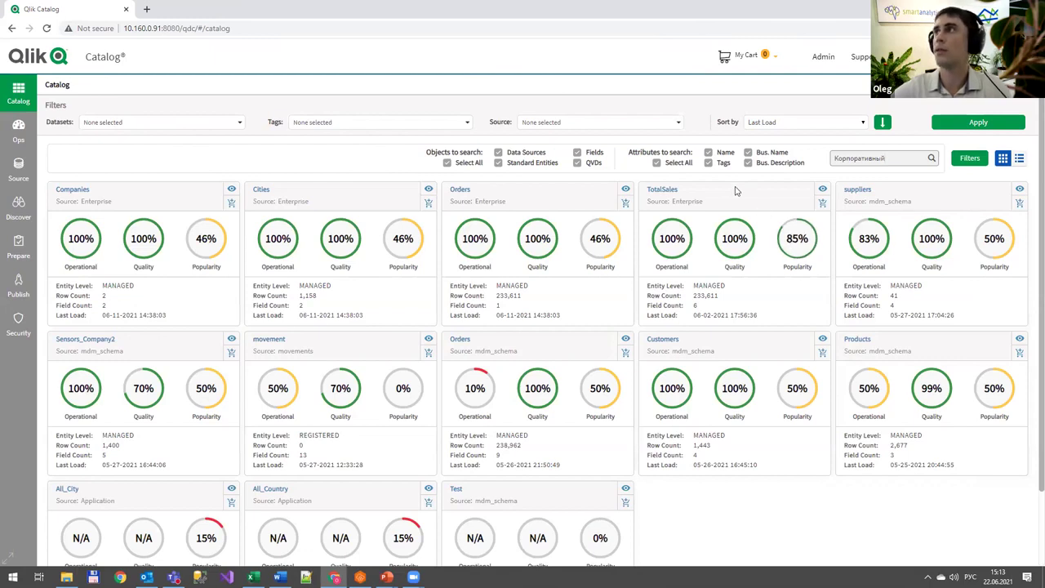
Open the details of the TotalSales entity and review its sample data.
mouse_move(667, 190)
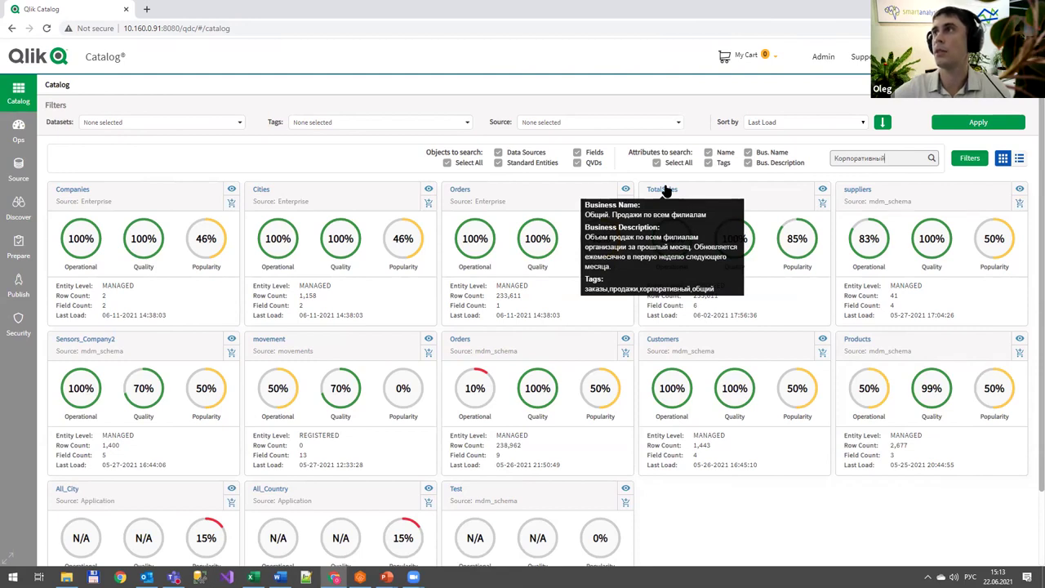
click(822, 190)
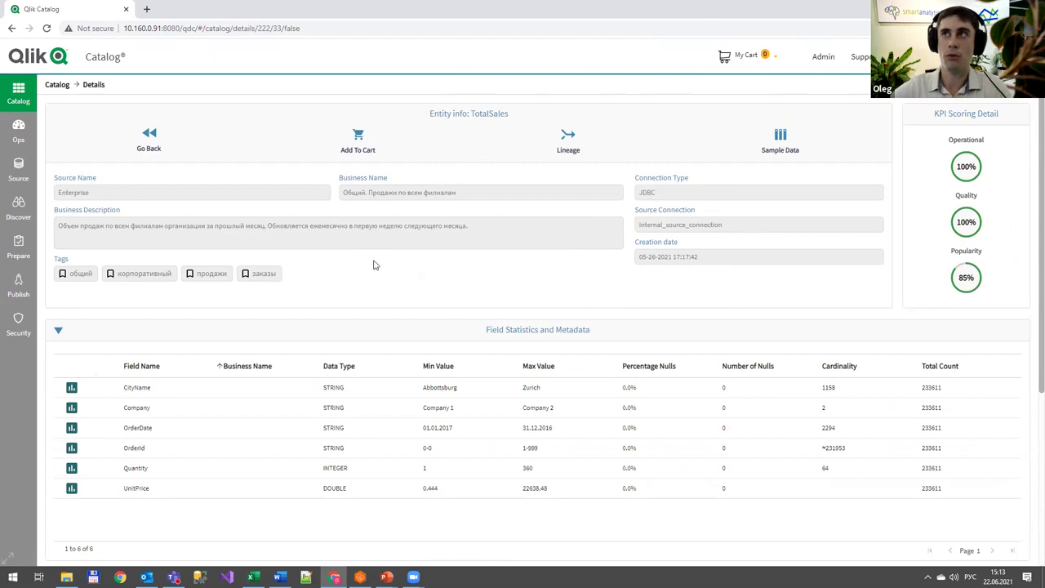
click(780, 138)
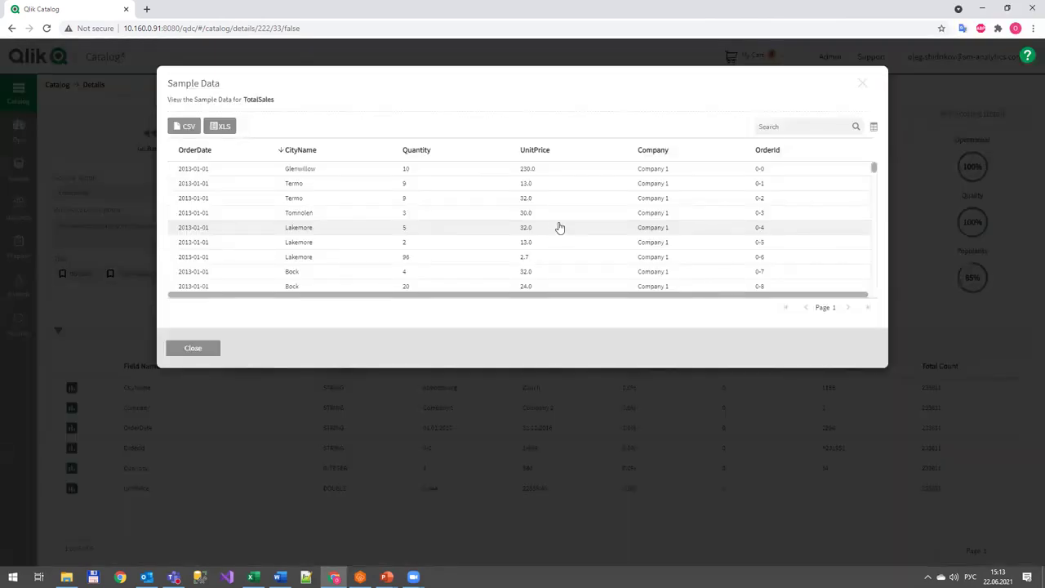
scroll(560, 227, down, 12)
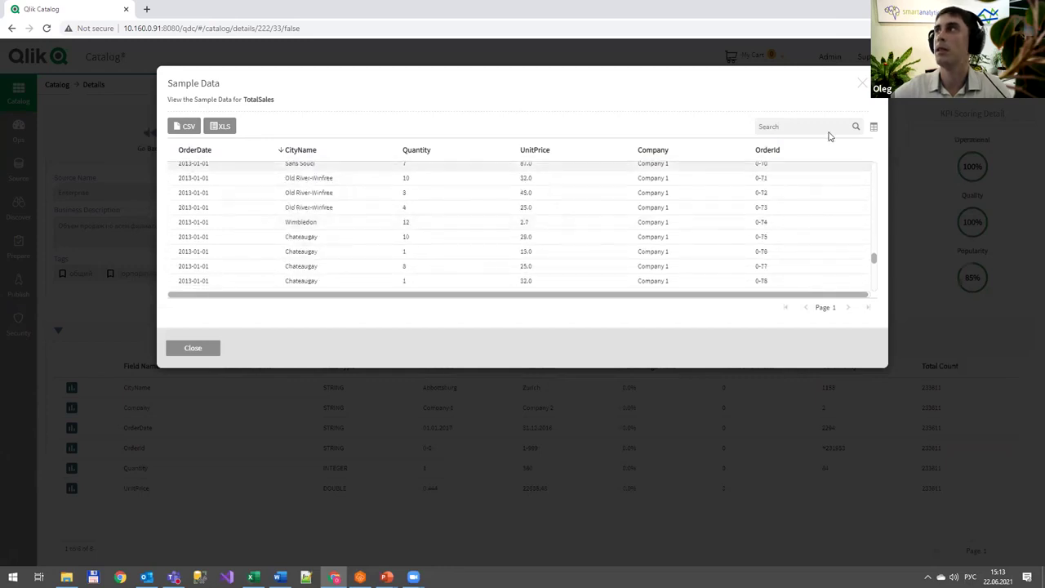
click(863, 85)
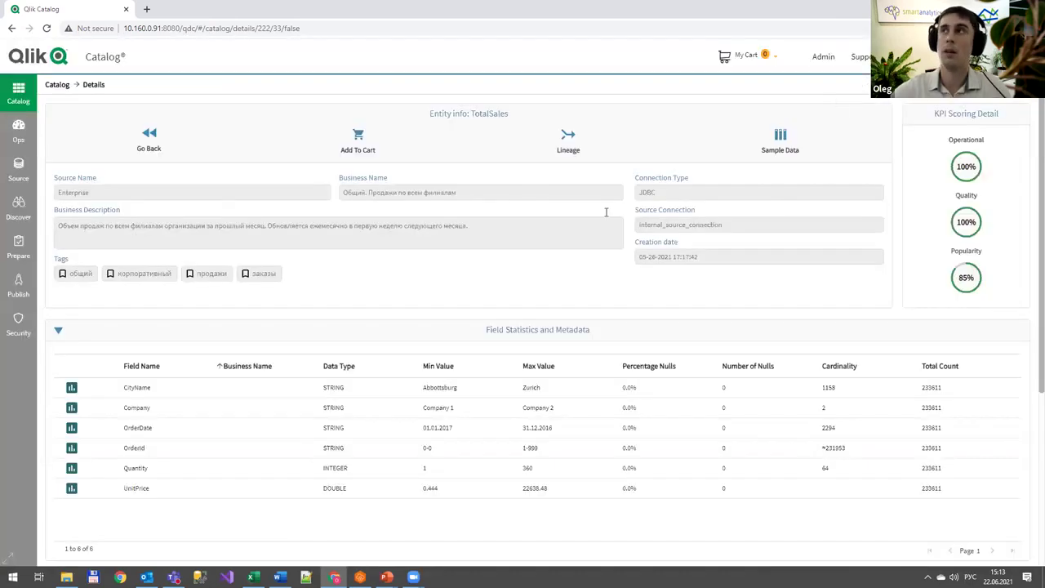
Examine the TotalSales entity's lineage graph, including the source details of the Application and Sales nodes.
click(567, 137)
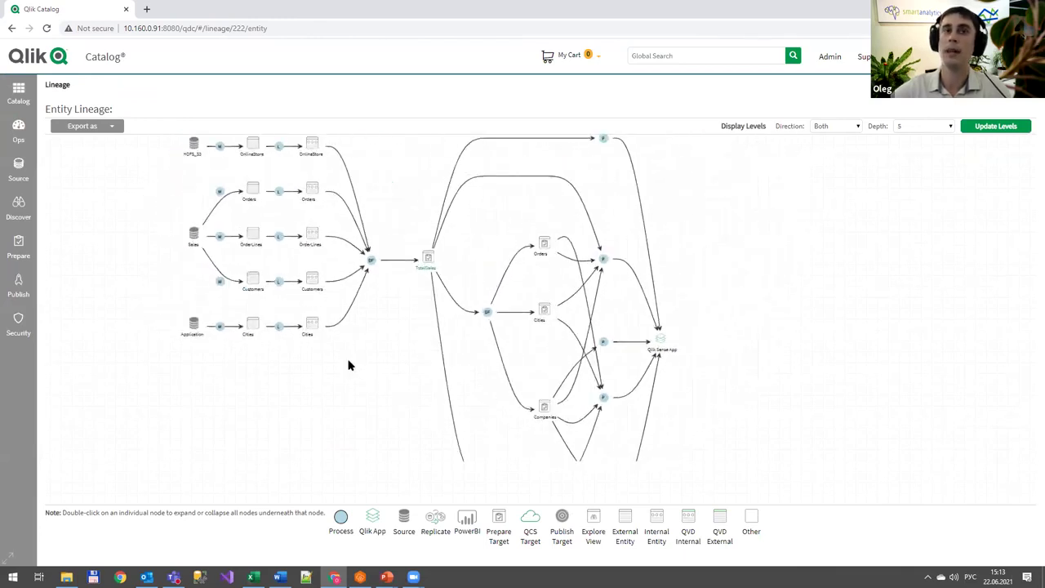
scroll(348, 365, down, 2)
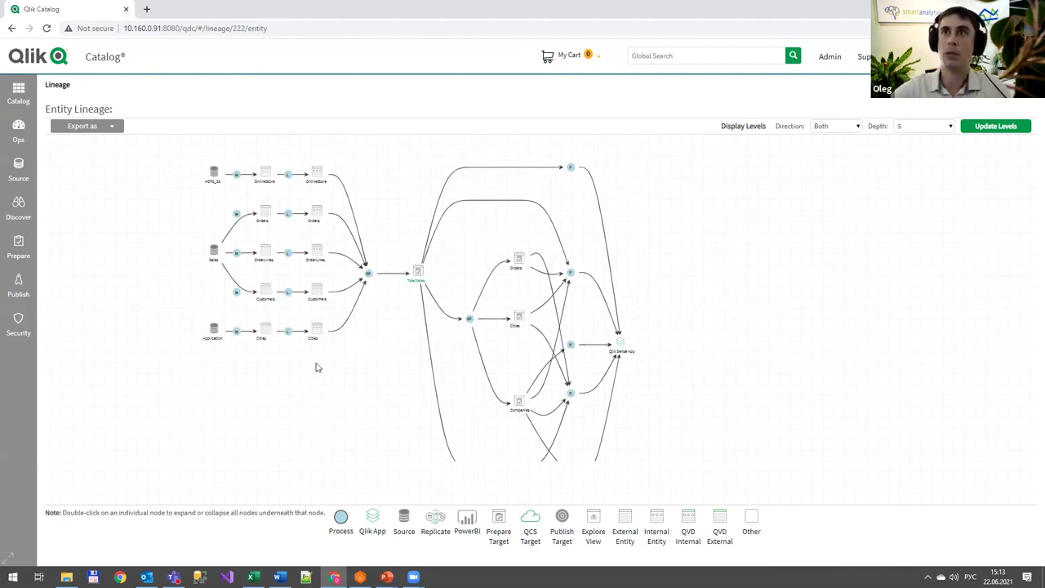
scroll(290, 382, up, 3)
mouse_move(282, 425)
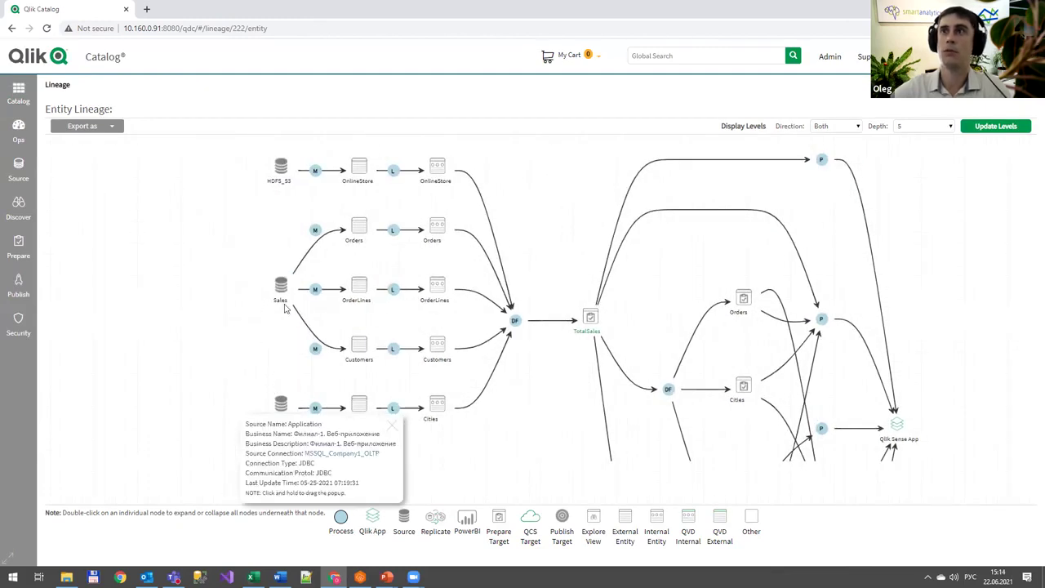
mouse_move(263, 293)
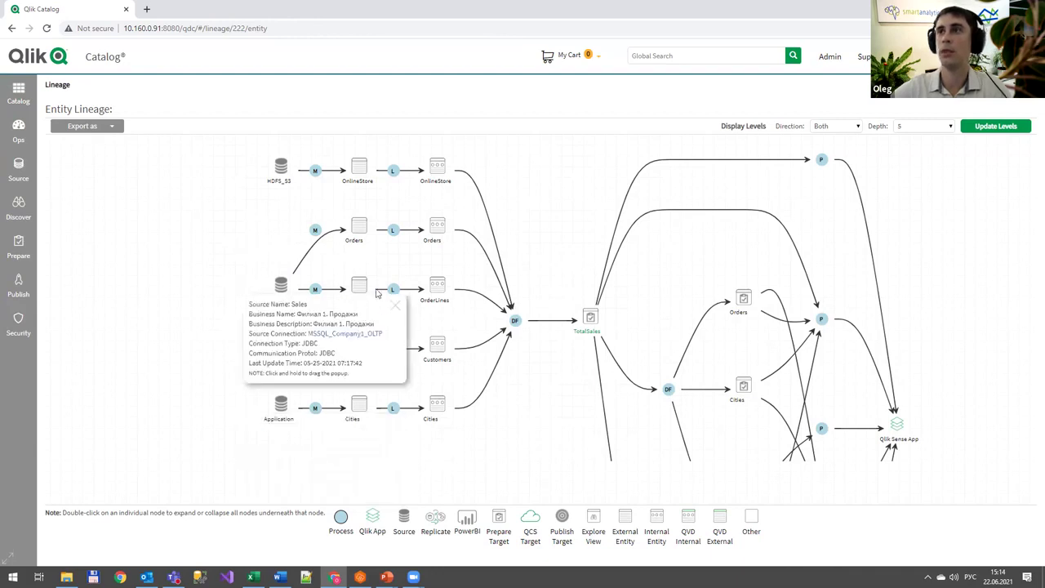
click(395, 307)
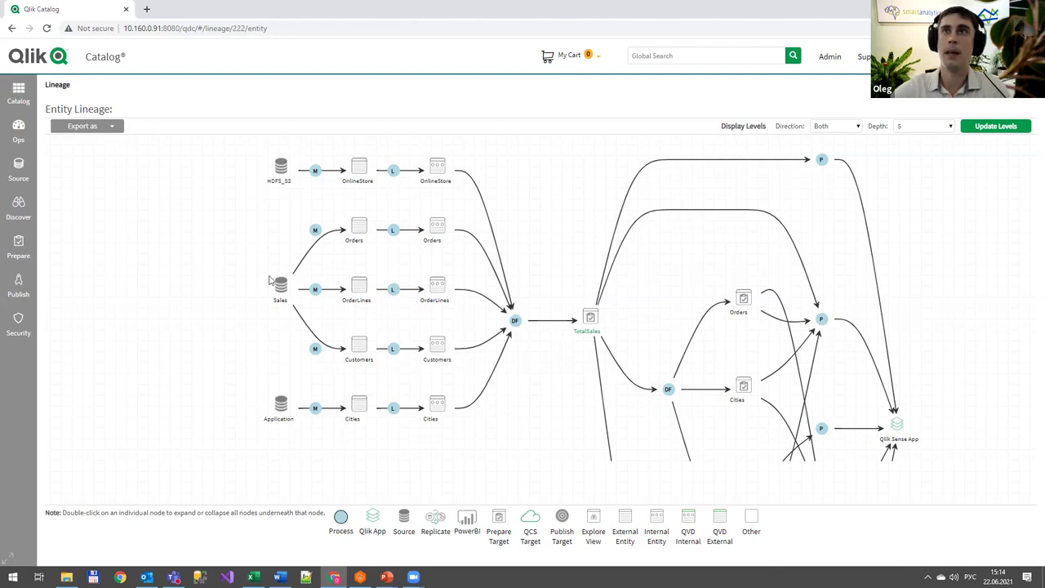
Return to the catalog and add the Enterprise entities TotalSales, Orders, Cities and Companies to the cart.
click(11, 28)
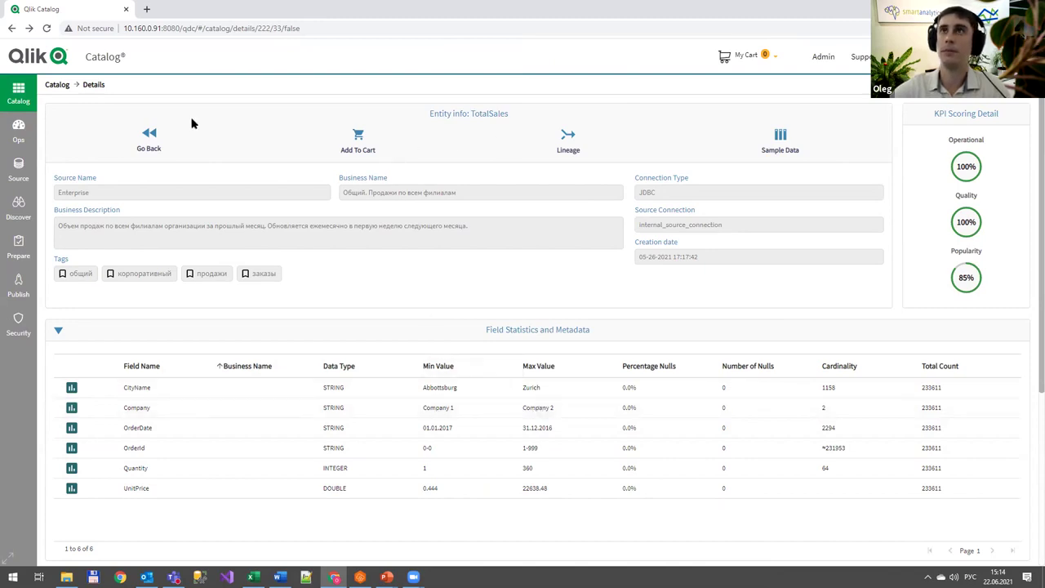
click(24, 94)
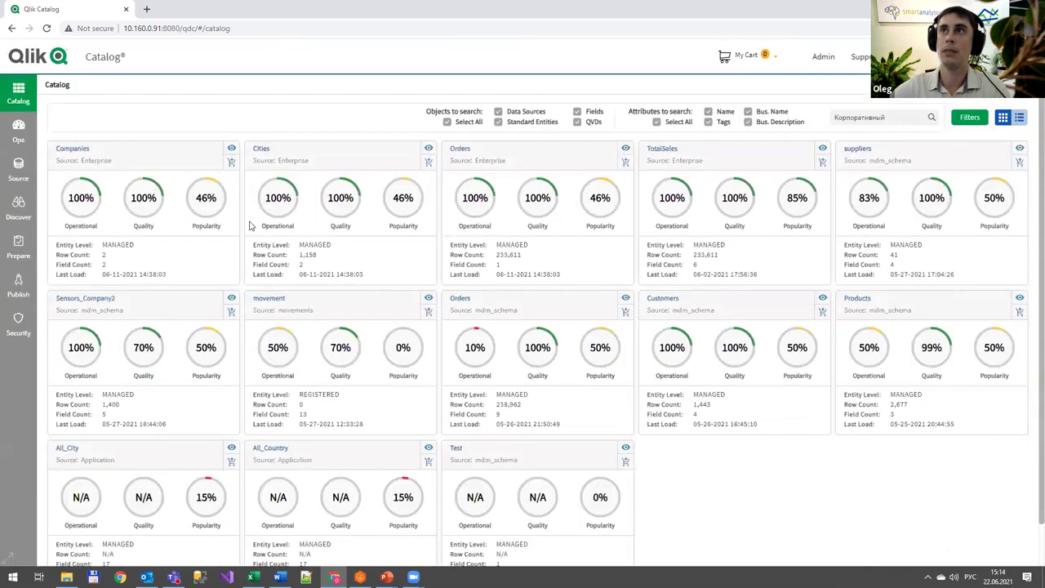
click(823, 161)
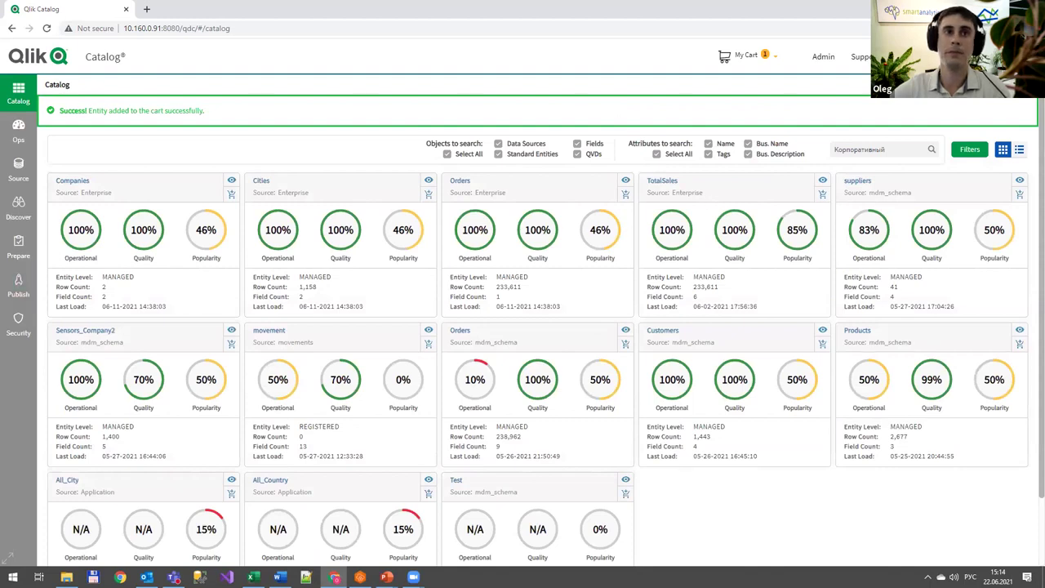
click(774, 57)
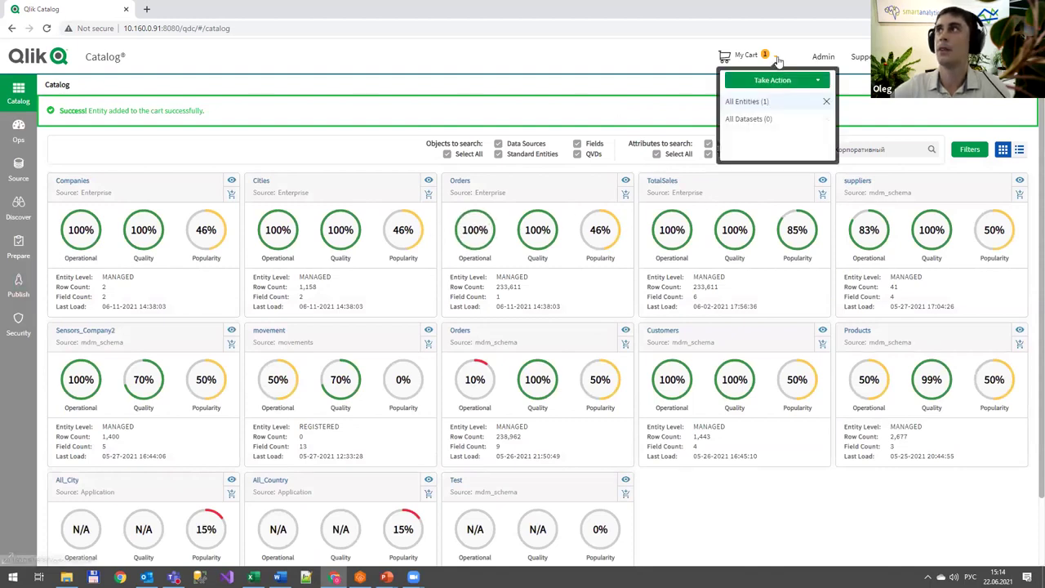
click(819, 81)
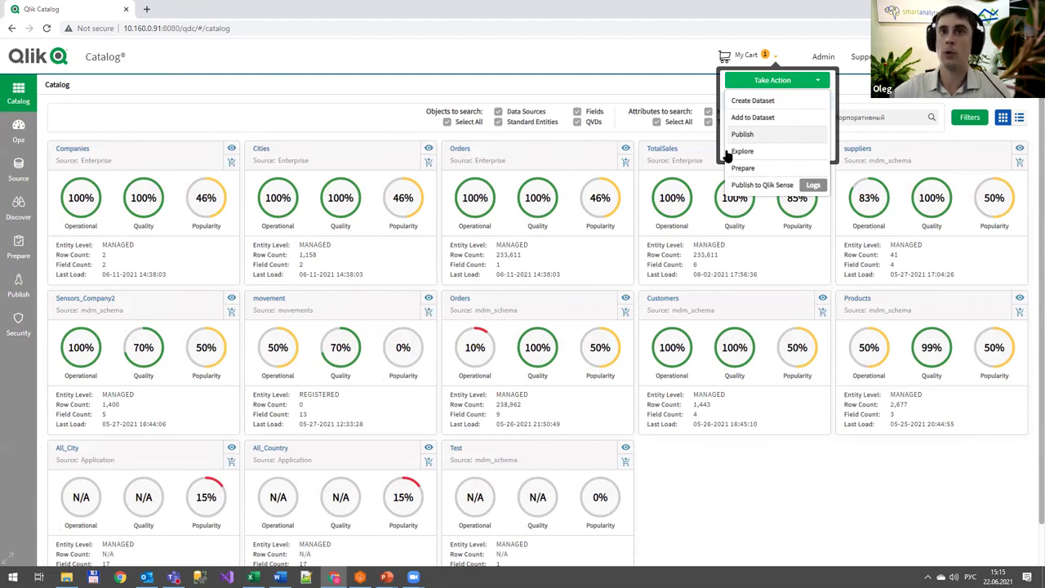
click(626, 163)
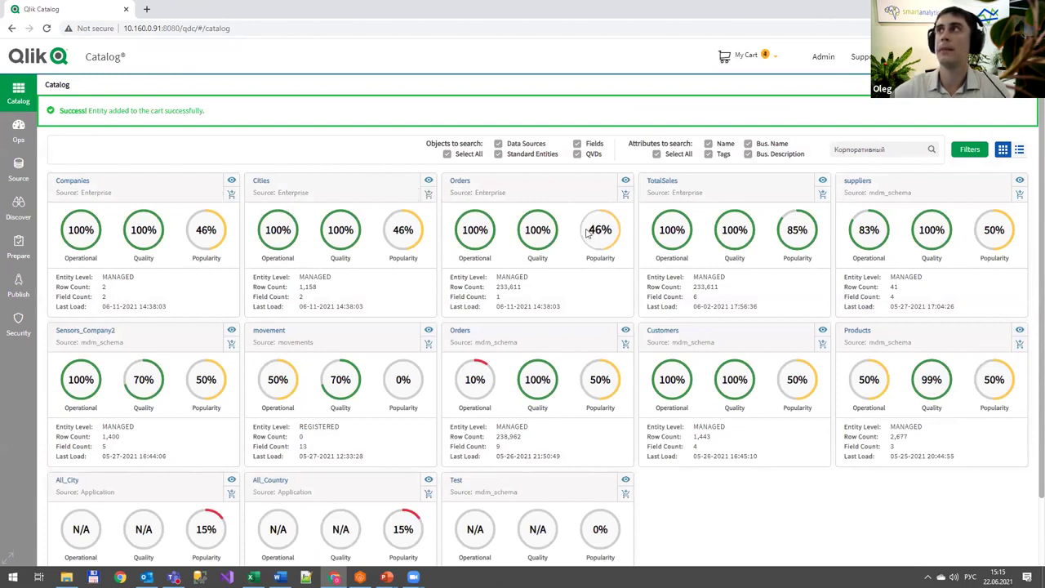
Publish the cart's entities to Qlik Sense as a new app, accepting the manual data load.
mouse_move(775, 65)
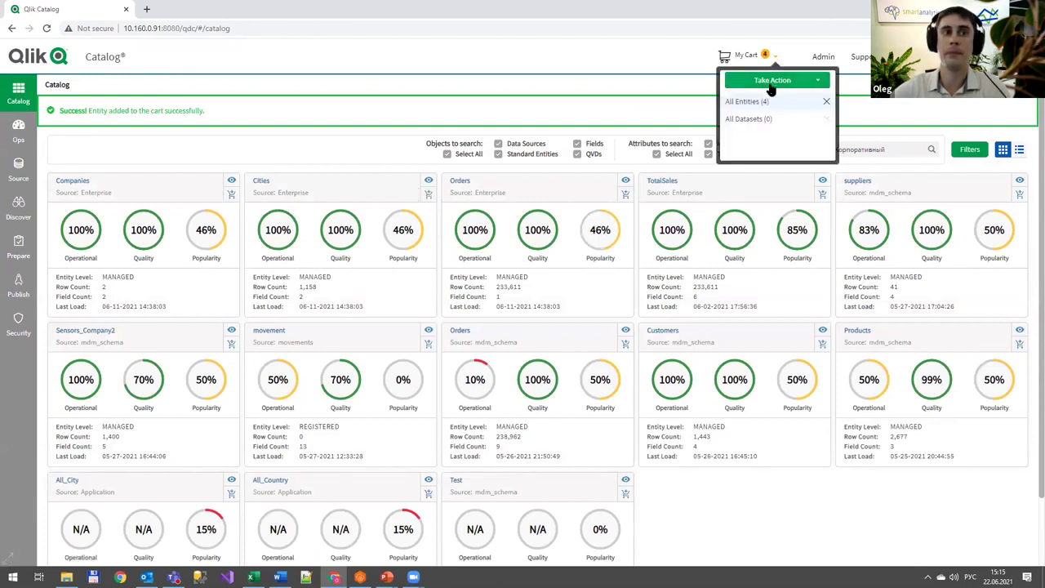
click(771, 84)
mouse_move(780, 83)
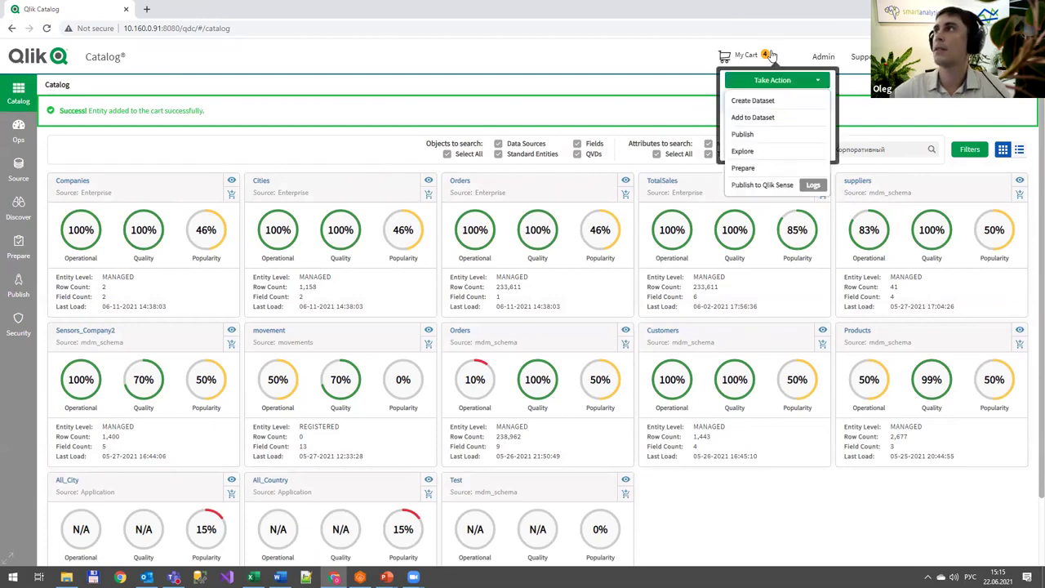
click(762, 185)
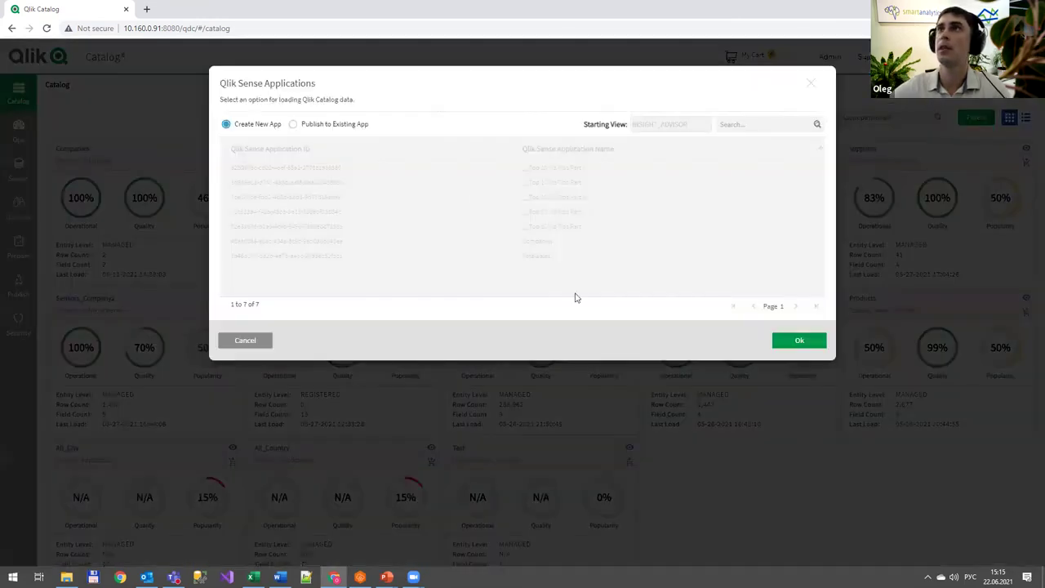
click(793, 341)
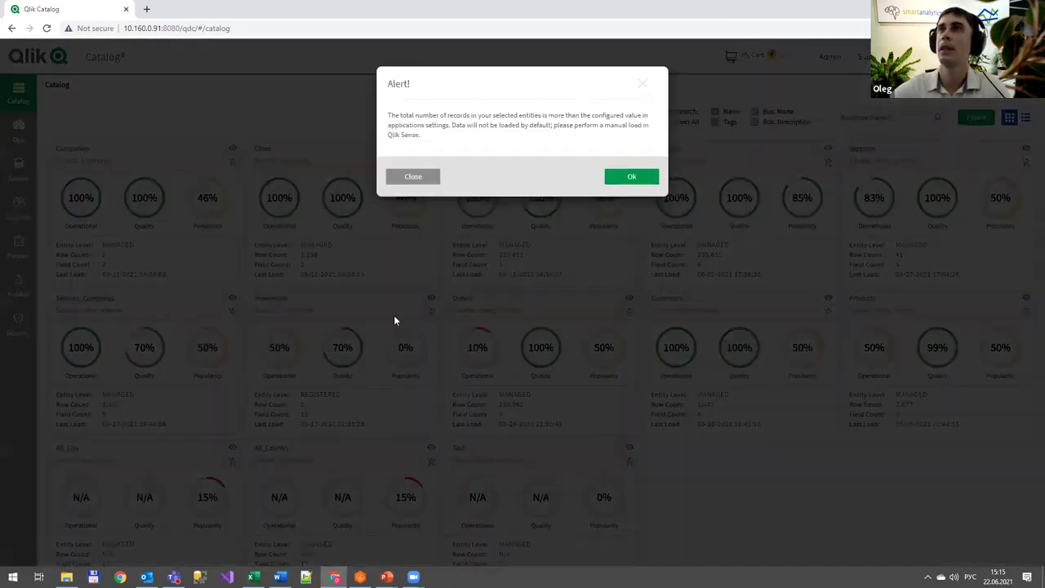
click(626, 177)
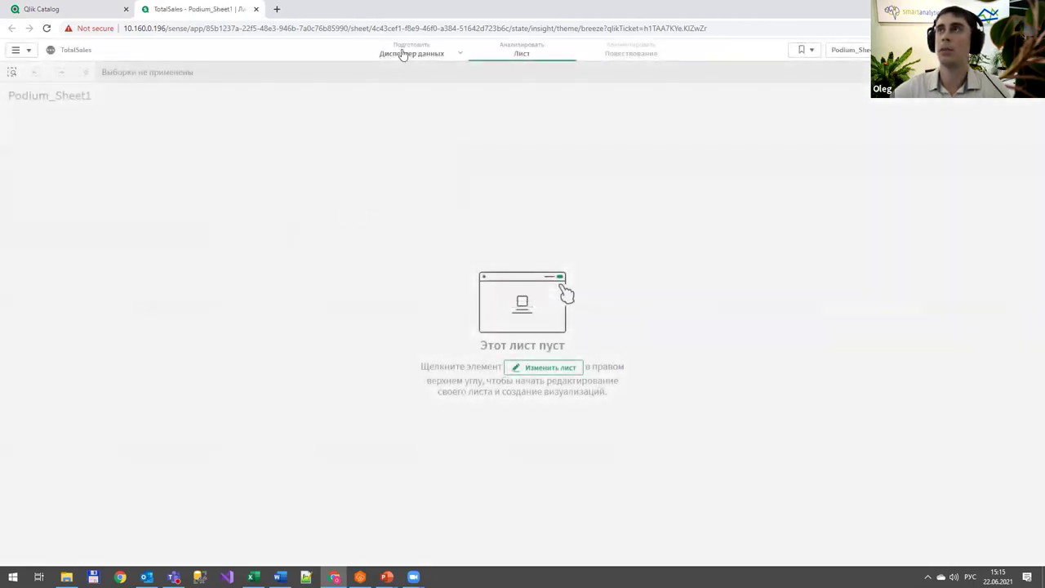
Run the load script in the new app's data manager and synchronize the scripted tables.
click(402, 54)
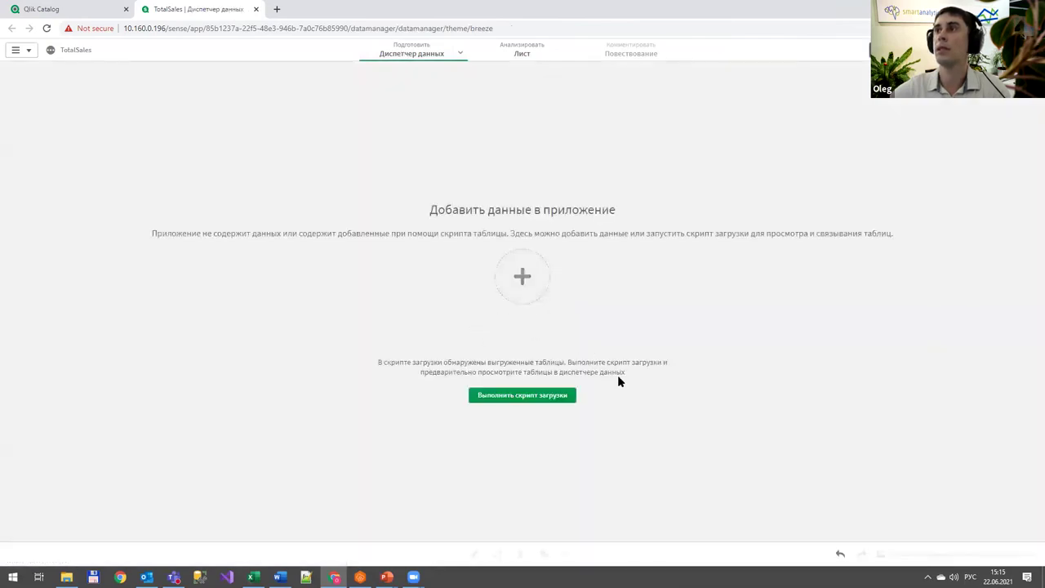
click(545, 396)
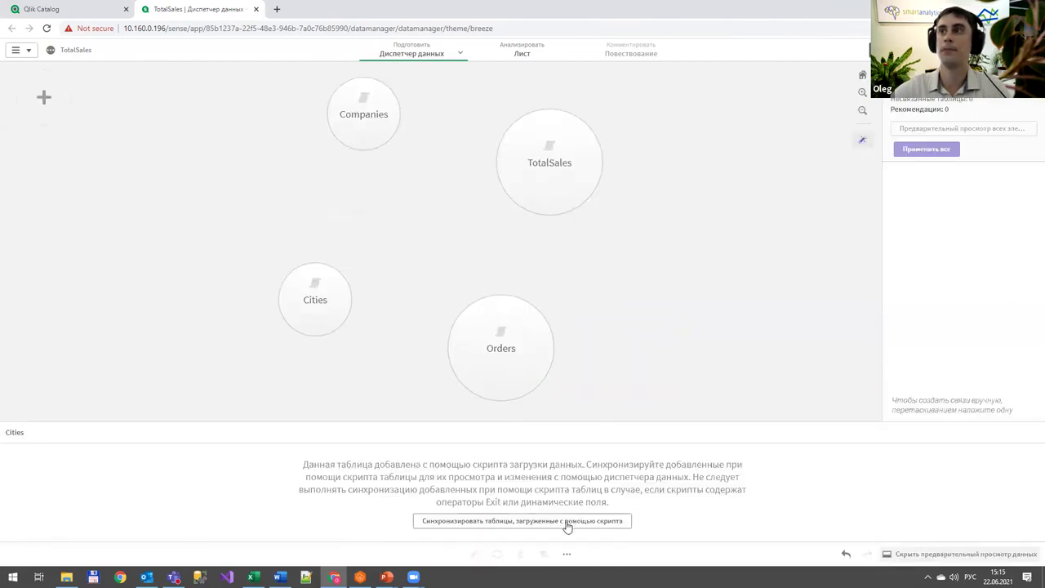
click(564, 526)
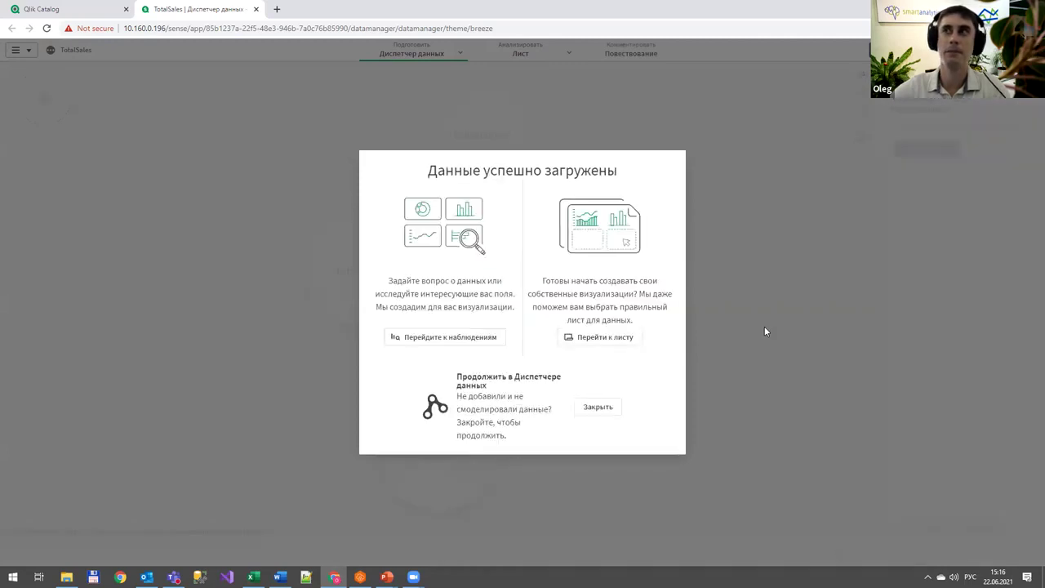
Generate insights from the loaded data using the fields cityname, company, orderdate, quantity and unitprice.
click(468, 337)
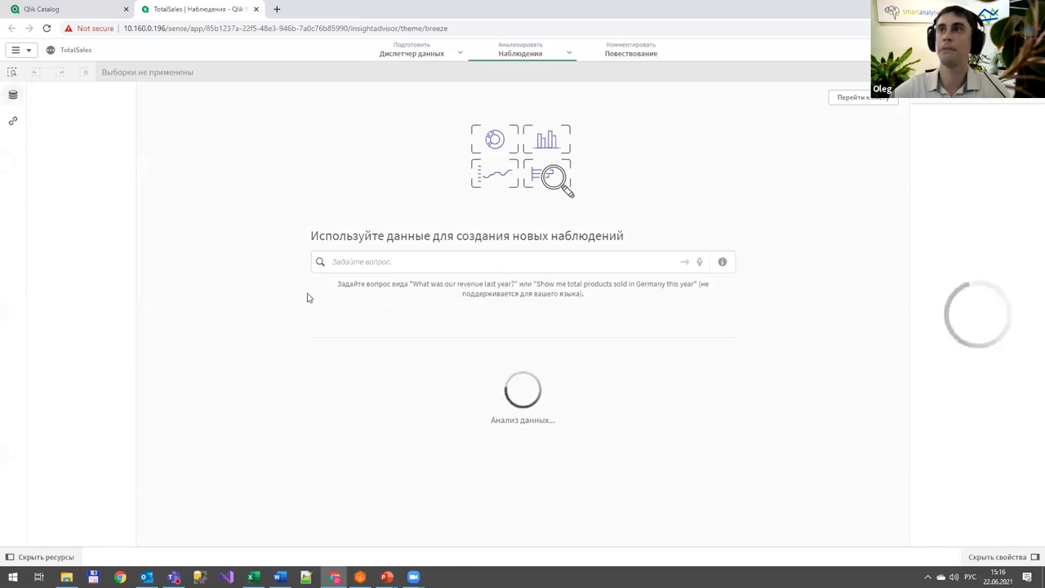
click(89, 132)
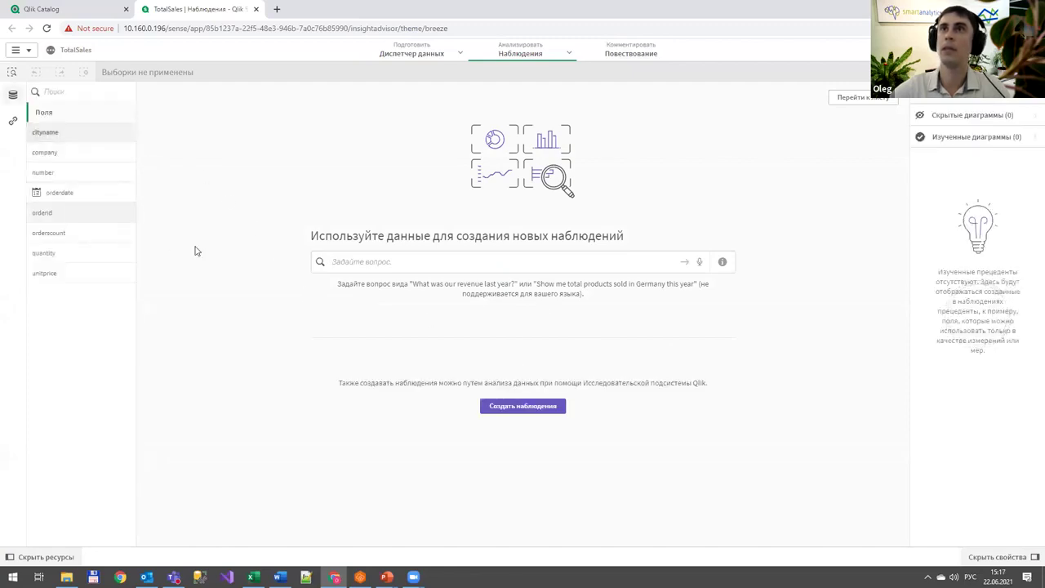
click(123, 153)
click(123, 193)
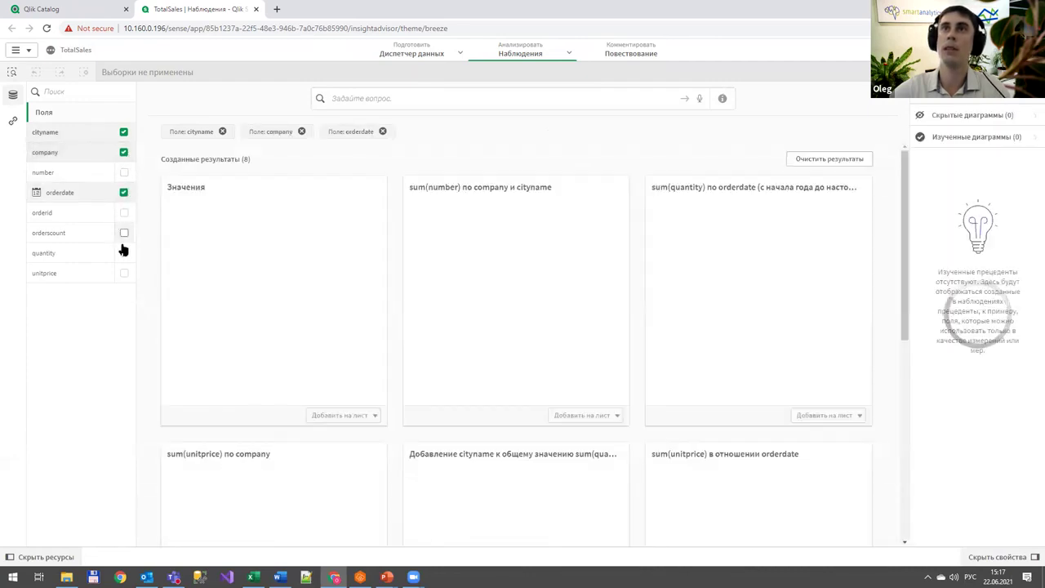
click(123, 253)
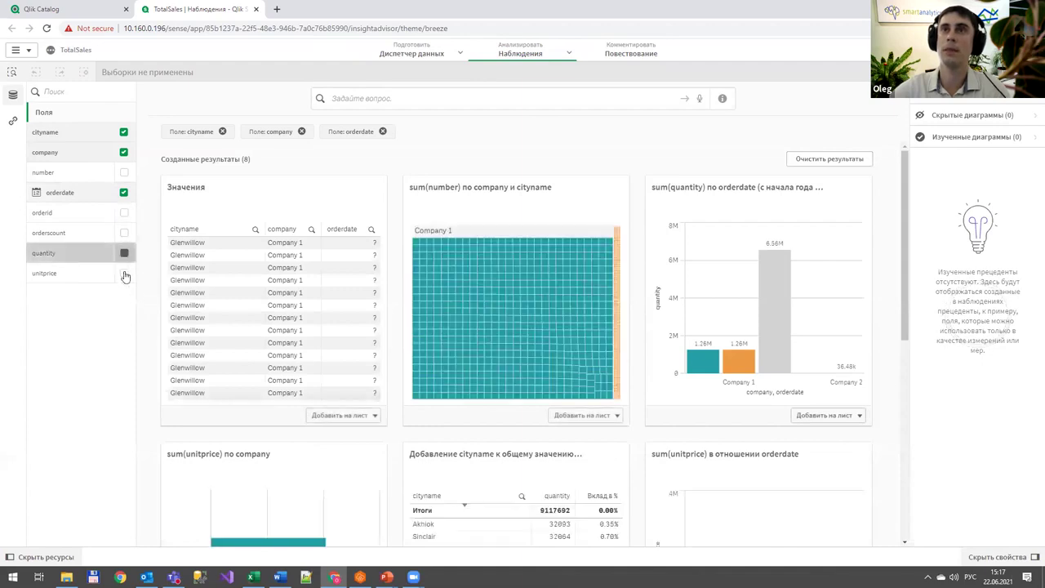
click(124, 273)
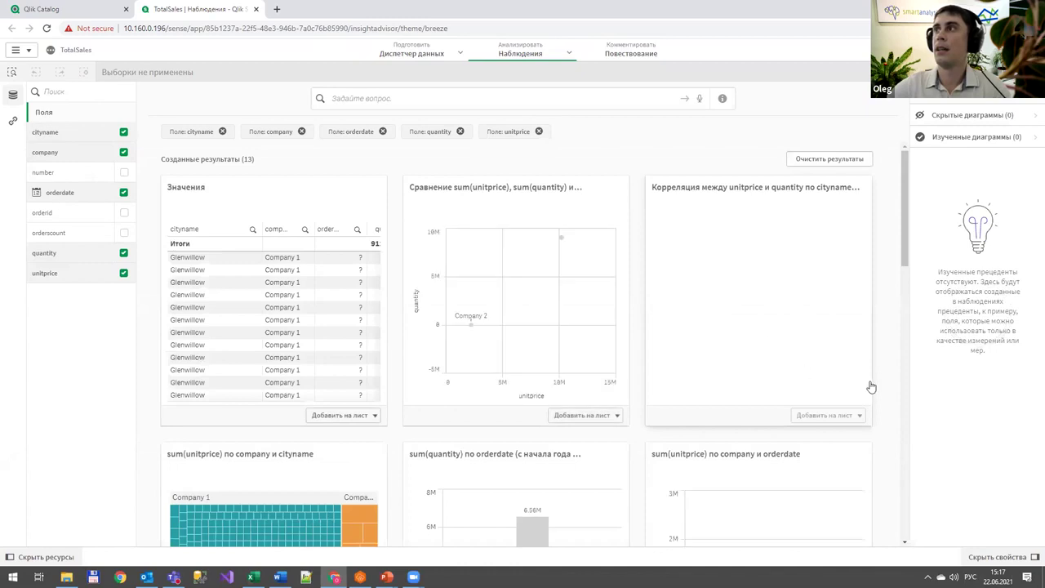
Add the generated charts sum(unitprice) by company and cityname and sum(unitprice) by cityname to Podium_Sheet1.
scroll(907, 270, down, 2)
scroll(907, 266, down, 4)
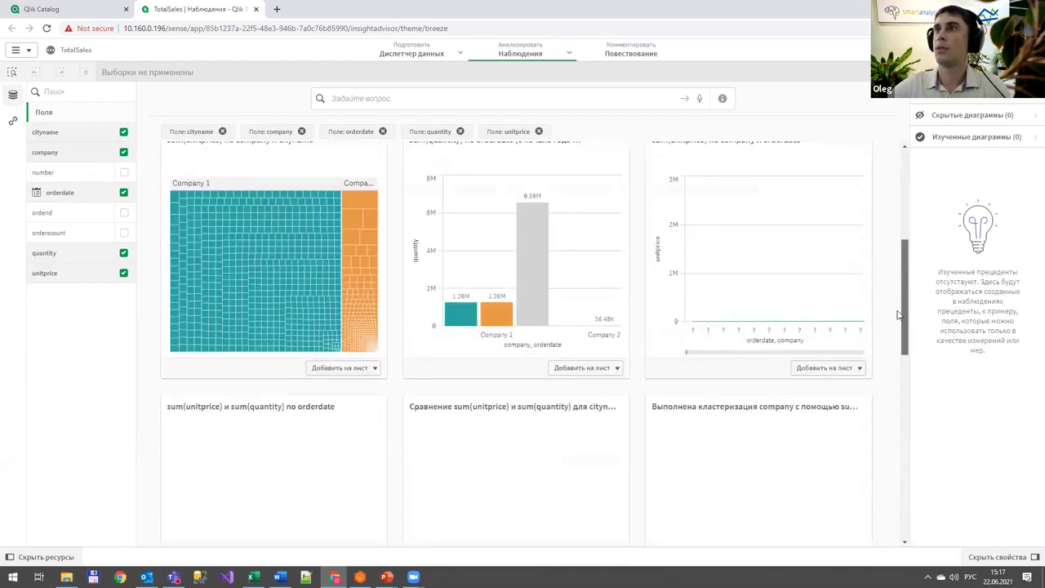
click(346, 378)
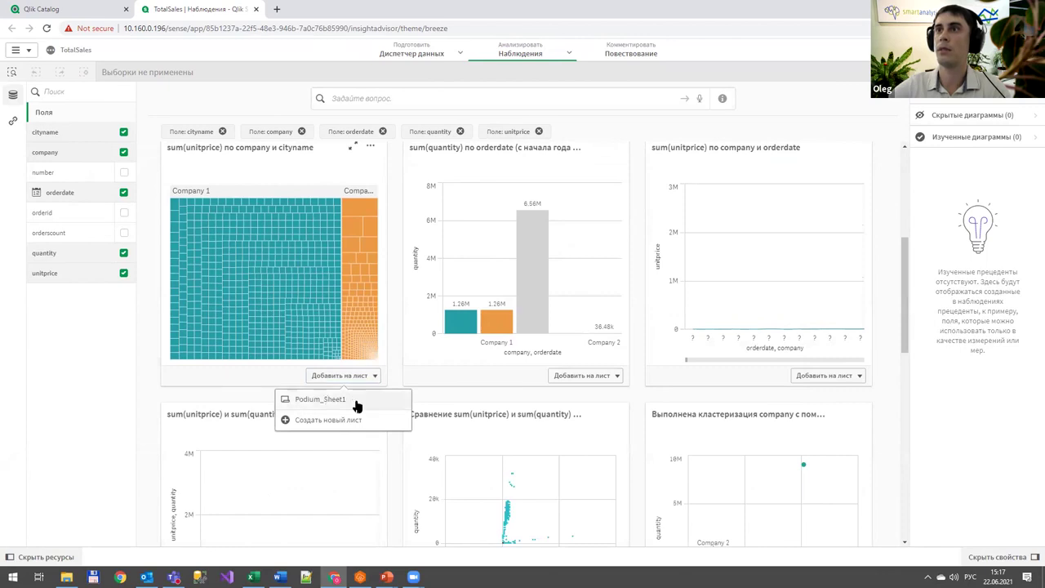
click(357, 400)
drag(903, 313, 904, 435)
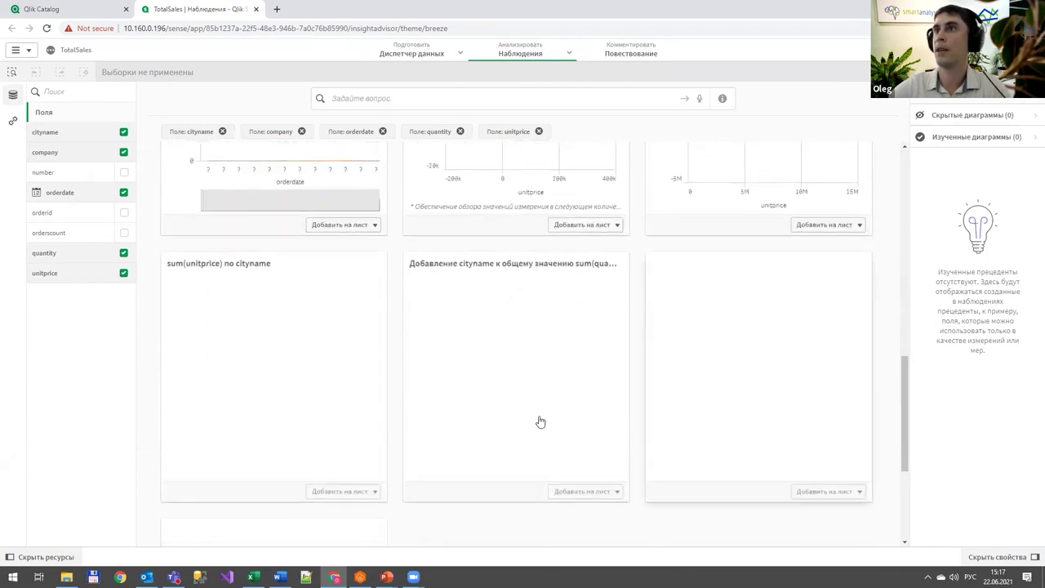
click(354, 491)
click(325, 516)
Open Podium_Sheet1 from the insights view and switch the sheet to editing mode.
drag(904, 431, 571, 54)
click(571, 54)
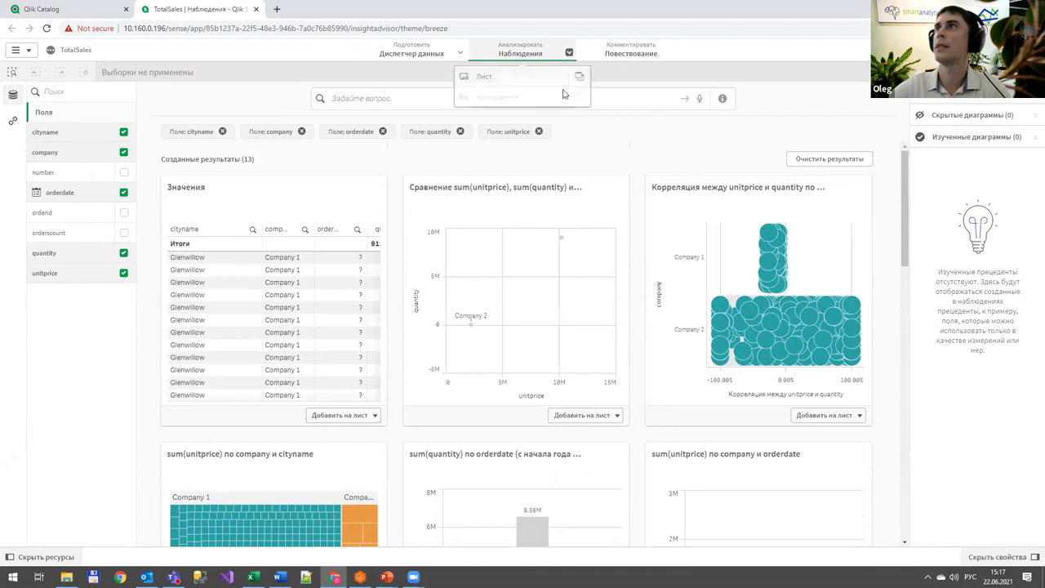
click(497, 76)
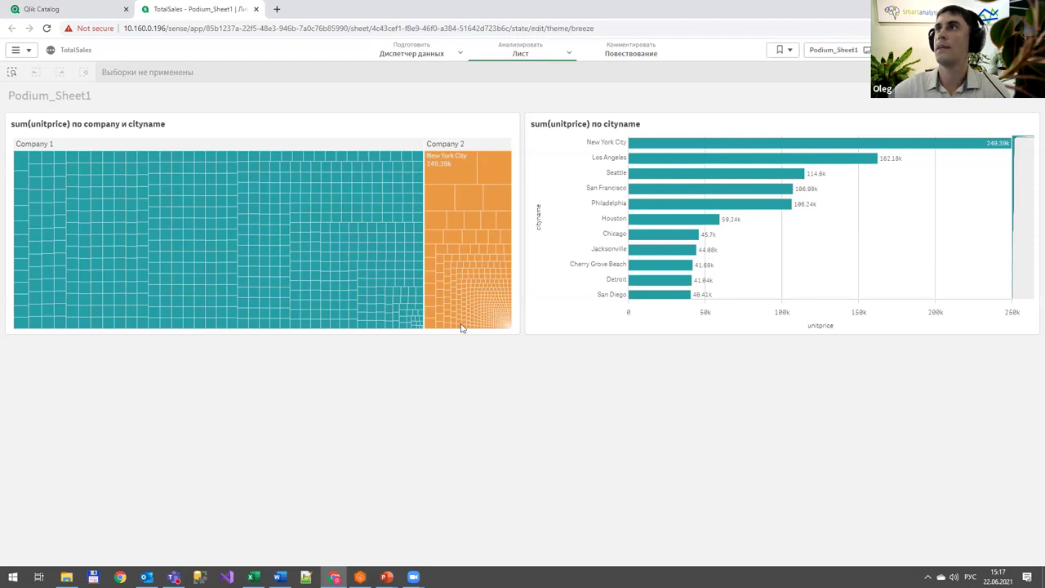
key(ctrl+e)
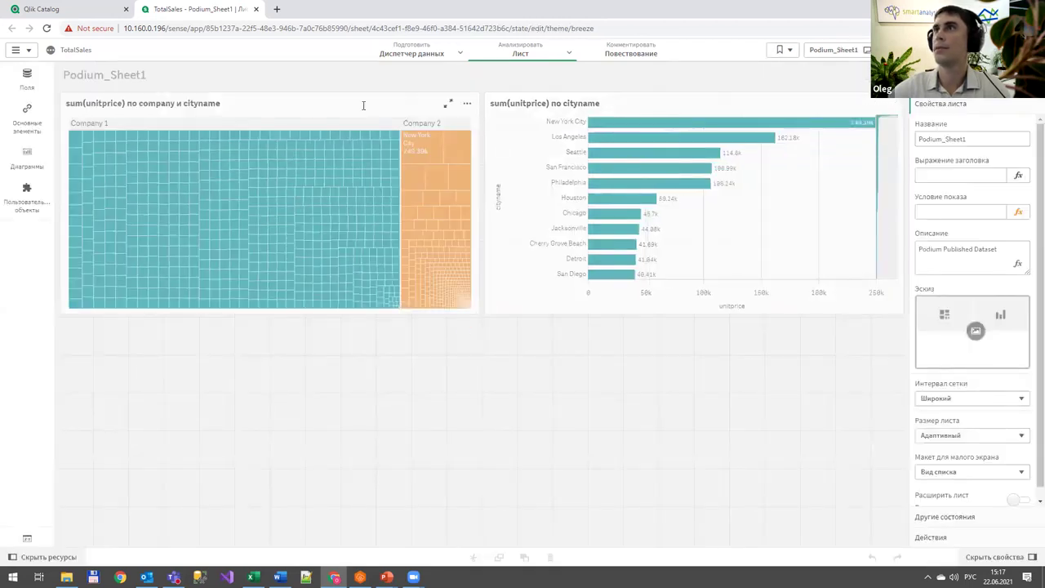
Change the treemap's size measure expression to the sum of unitprice multiplied by quantity.
click(363, 105)
click(944, 166)
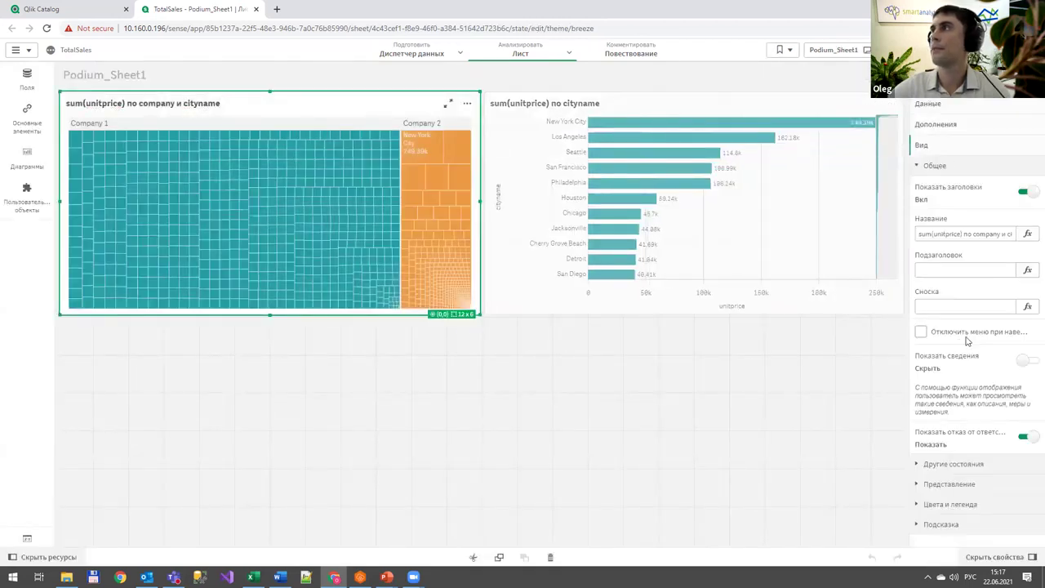
click(975, 235)
click(974, 234)
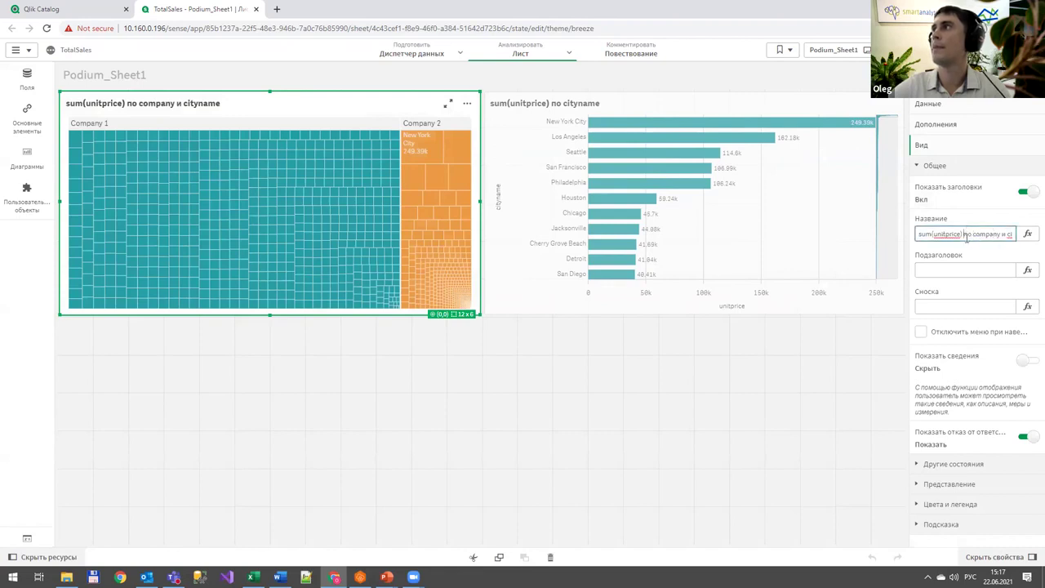
click(938, 155)
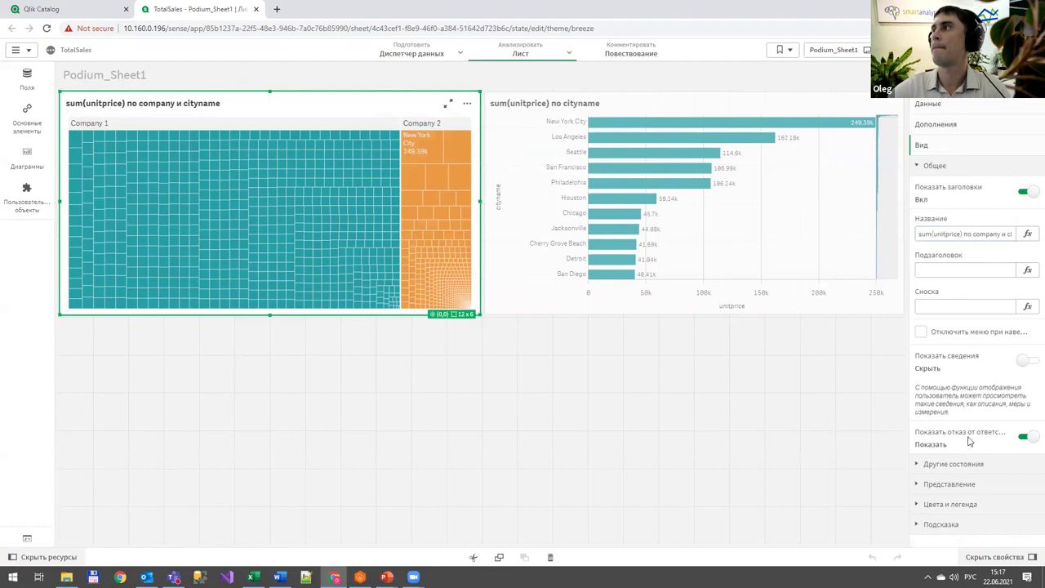
click(928, 104)
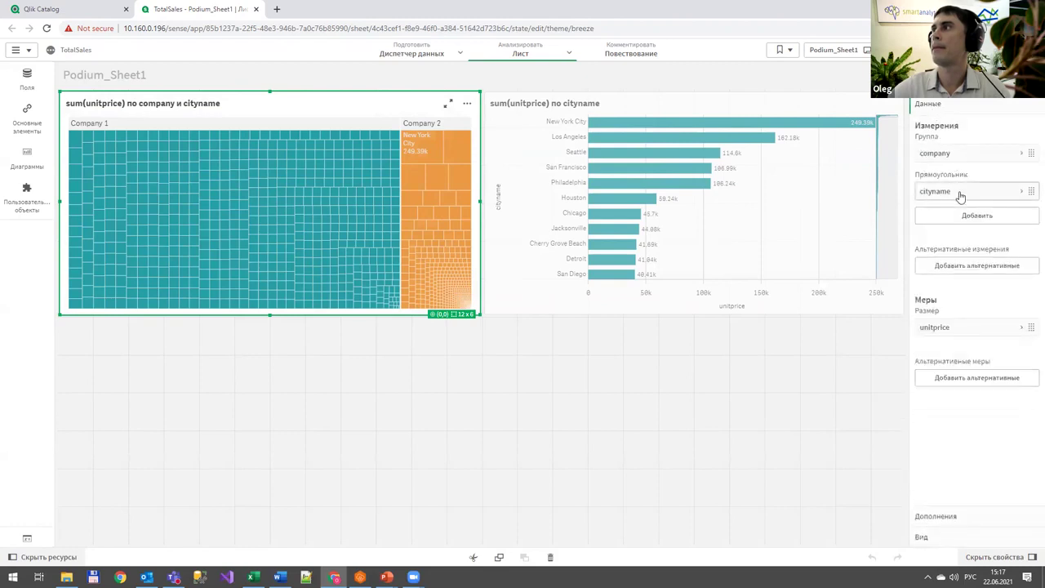
click(963, 328)
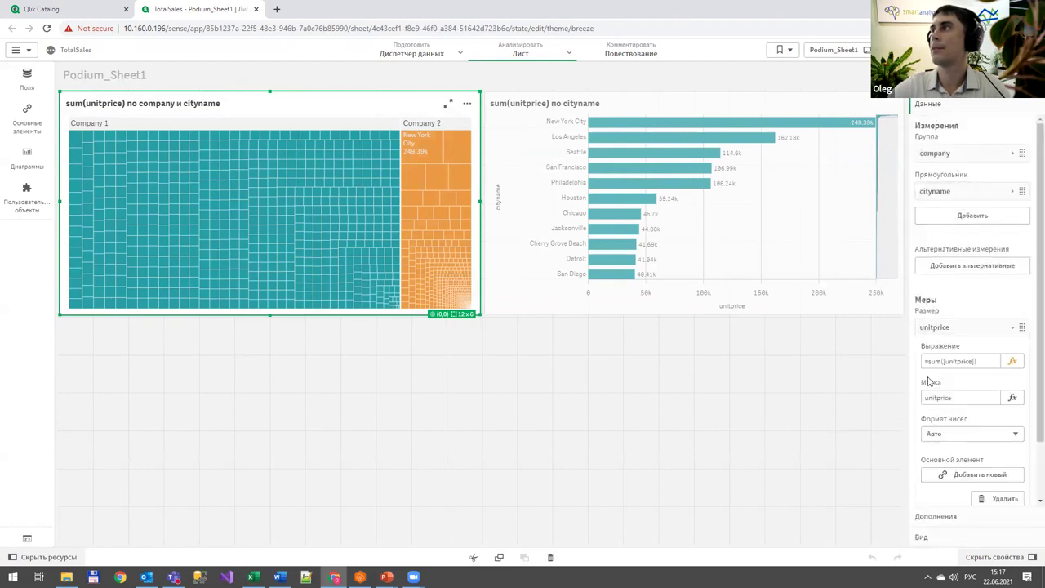
click(975, 363)
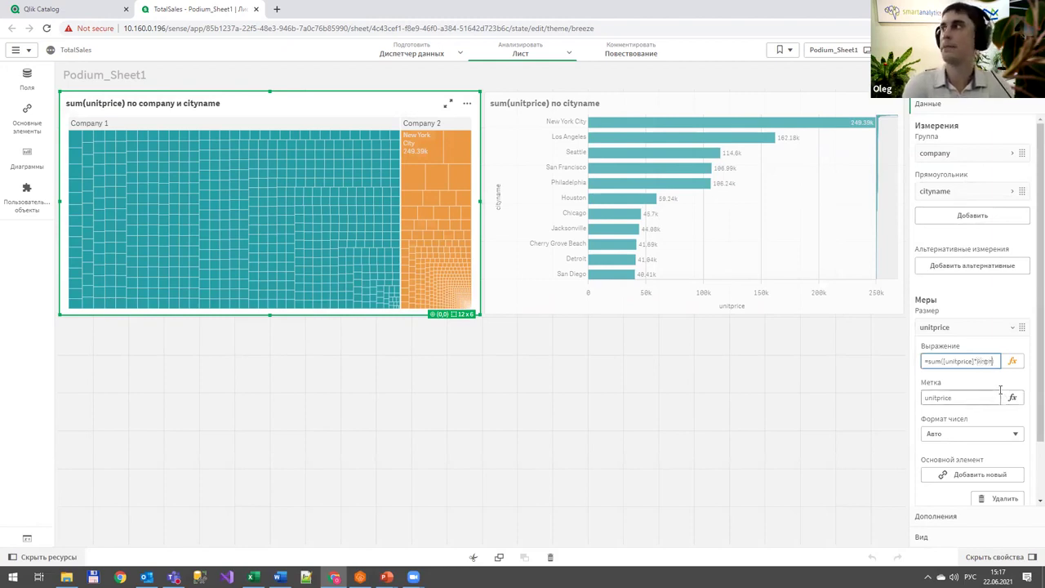
text(*quantity)
key(ctrl+a)
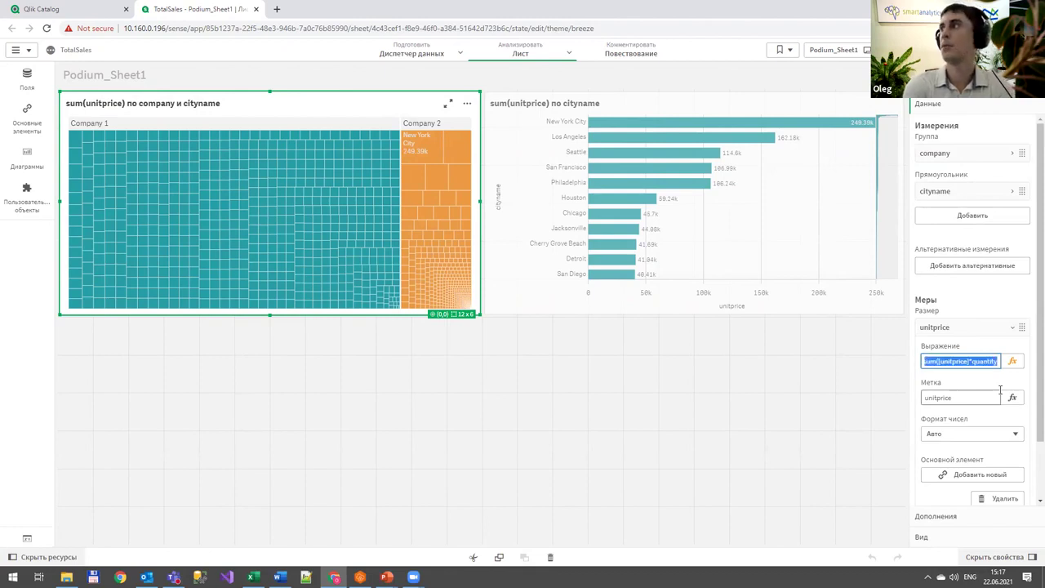
key(Return)
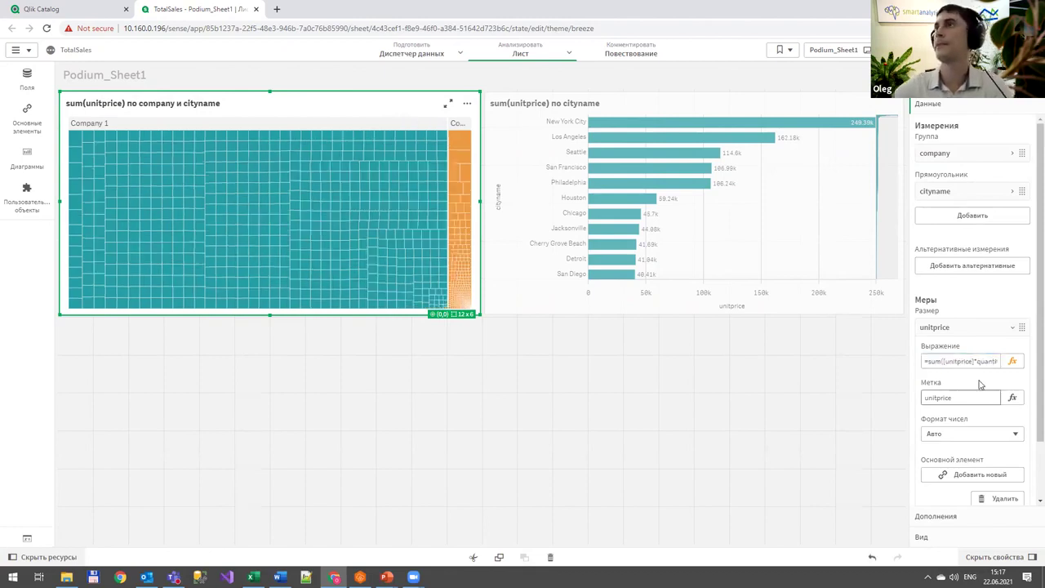
Change the bar chart's bar length measure to the sum of unitprice multiplied by quantity.
click(773, 210)
click(972, 324)
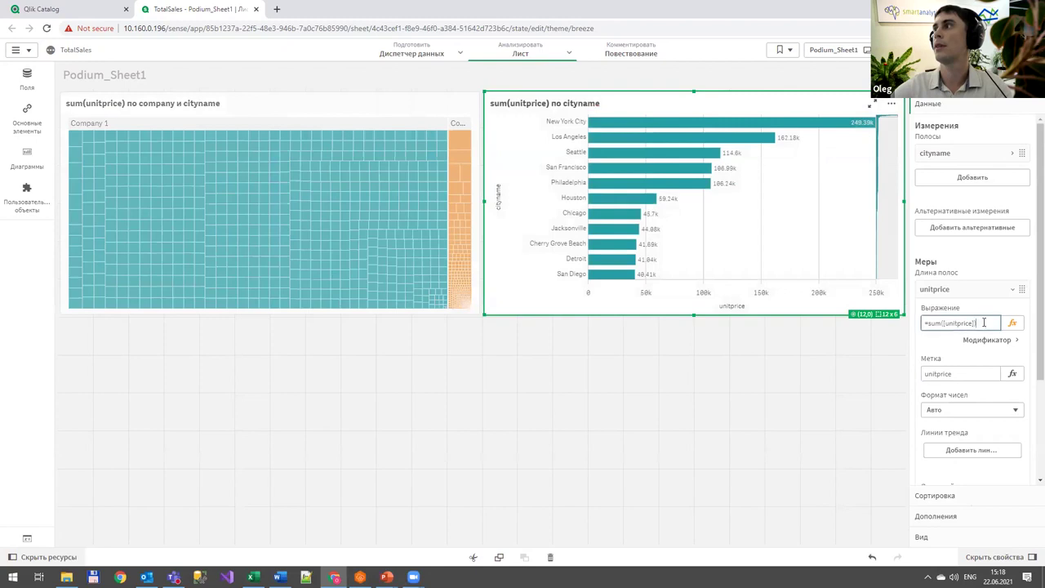
key(Return)
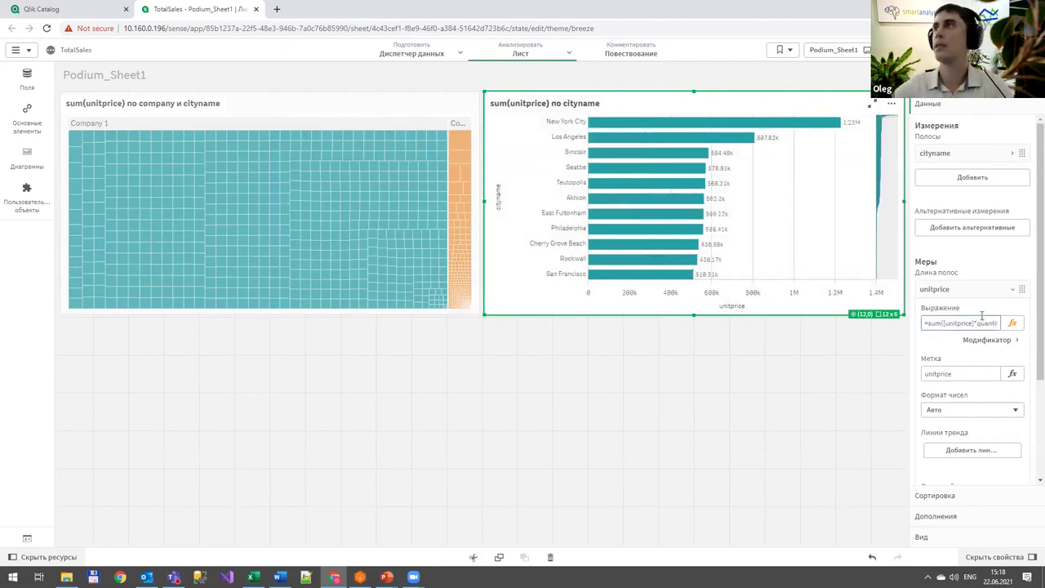
Limit the treemap's cityname dimension to the top 50 values without showing others, and enlarge the treemap to 12 x 12 grid cells.
click(449, 112)
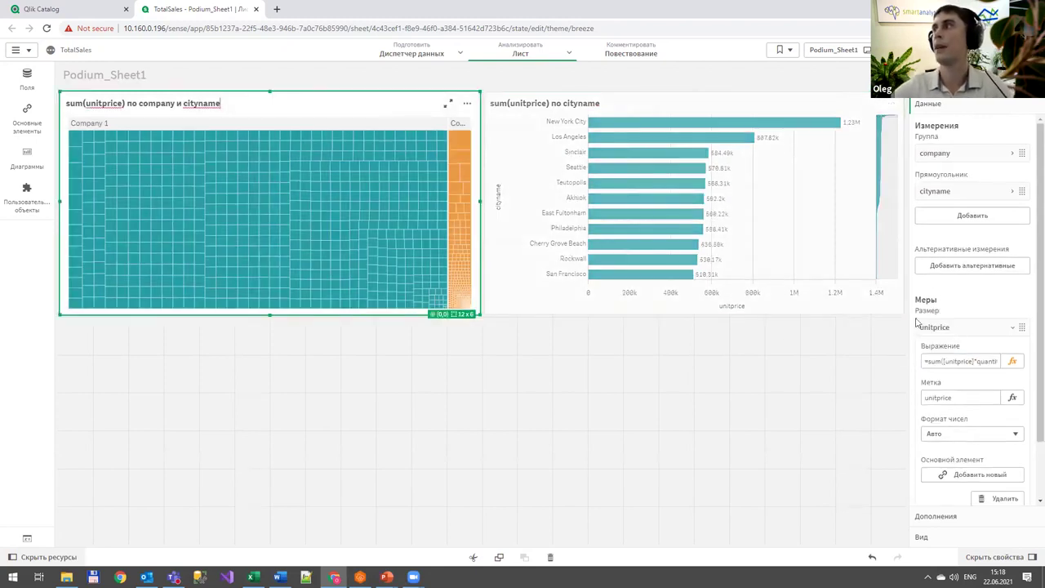
click(953, 192)
click(970, 325)
click(968, 346)
click(960, 369)
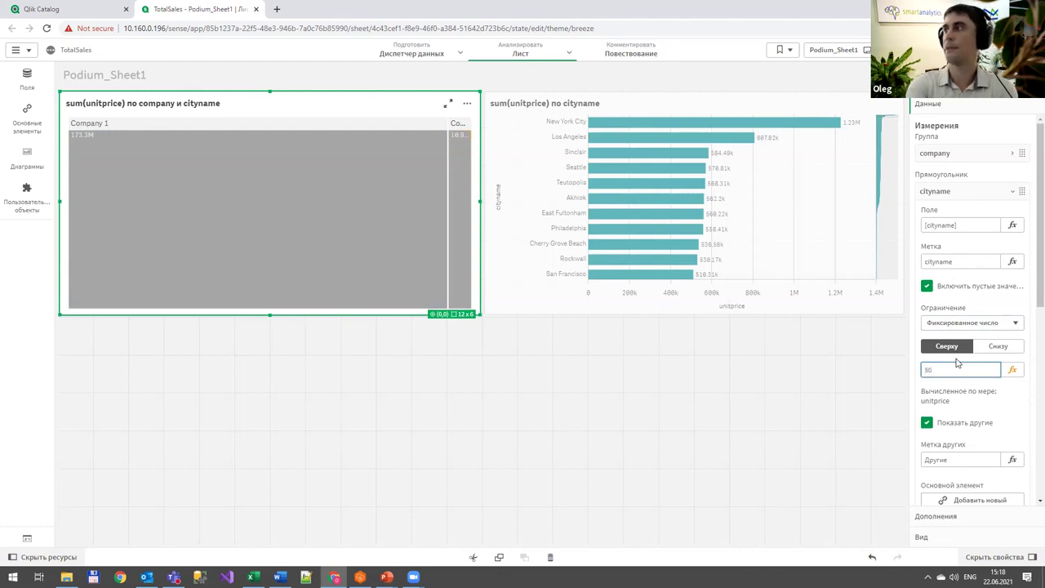
text(50)
key(Return)
click(931, 421)
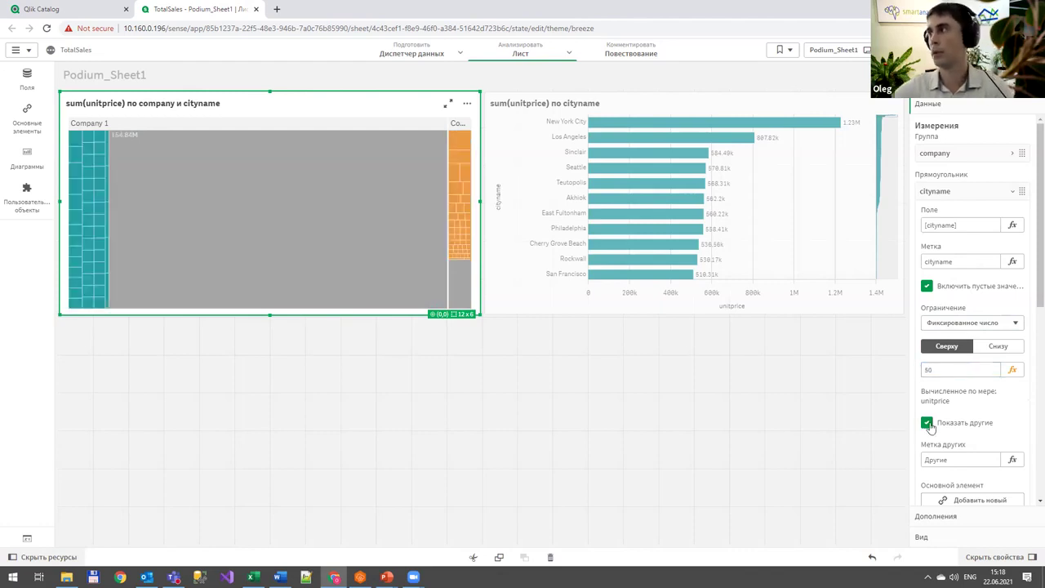
drag(479, 315, 479, 542)
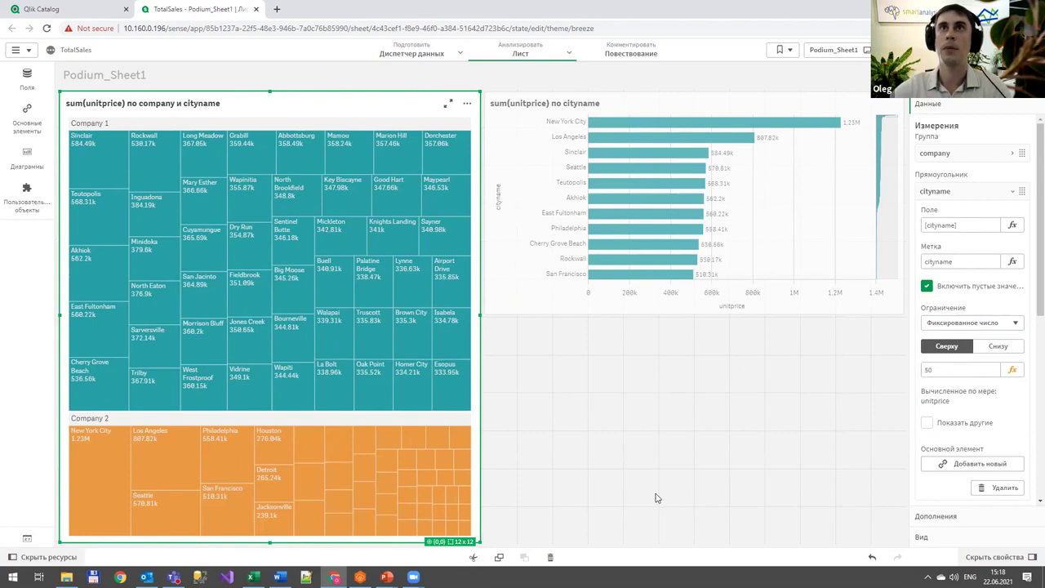
Place a map in the empty area below the bar chart and add a density layer with the cityname dimension.
click(38, 162)
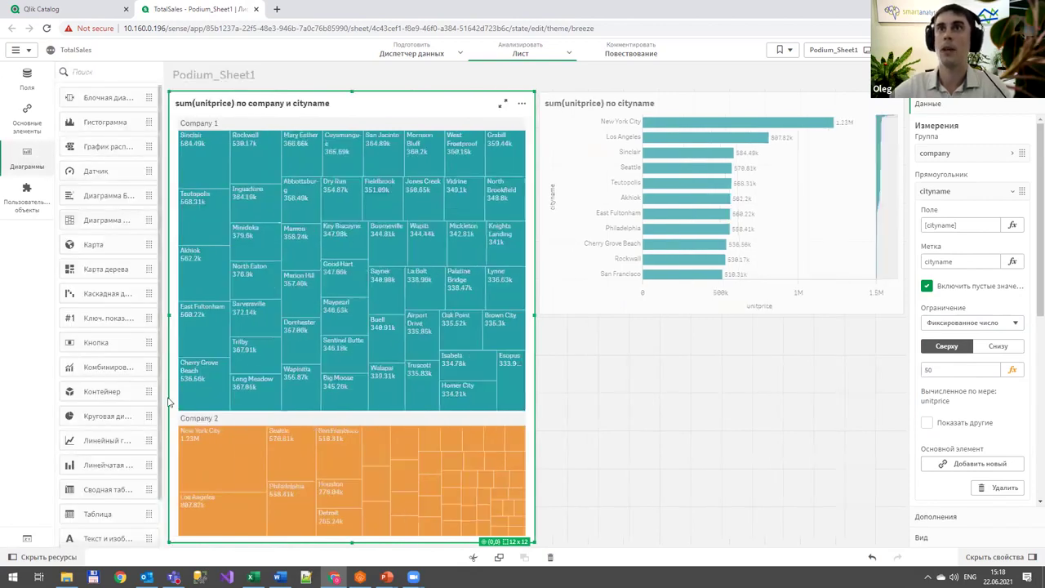
drag(103, 247, 664, 424)
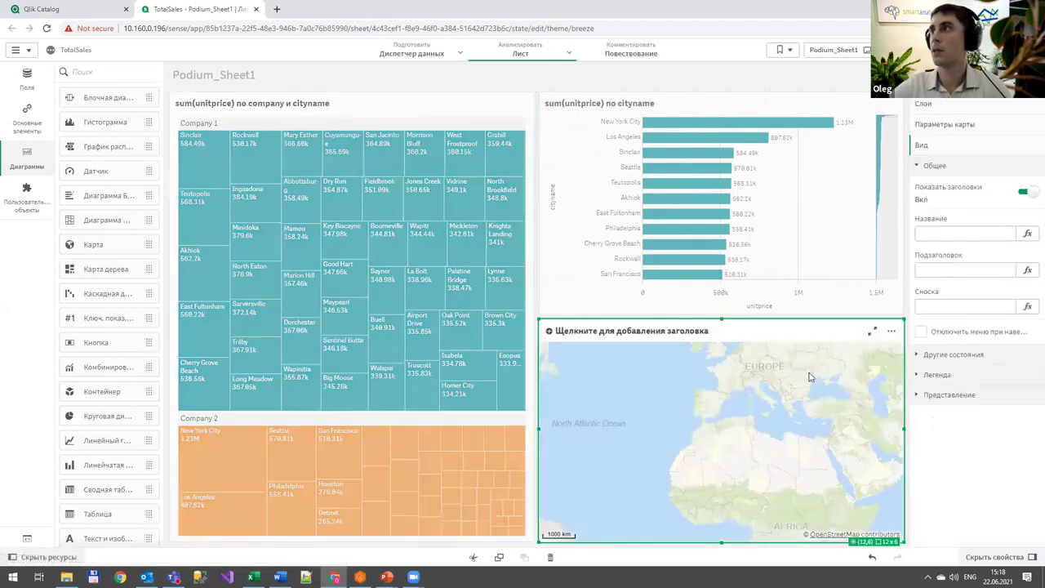
click(931, 104)
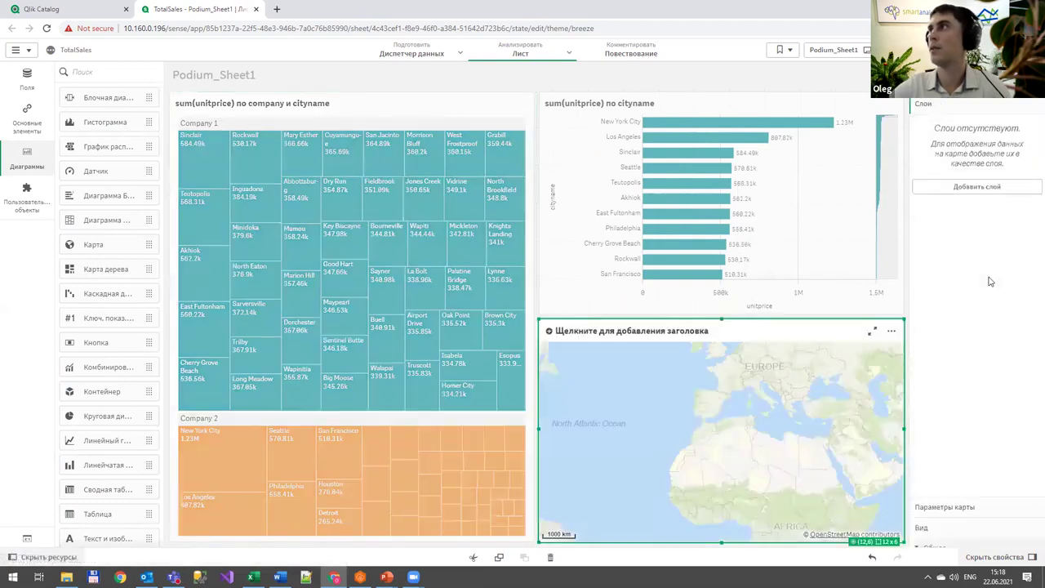
click(961, 187)
click(984, 350)
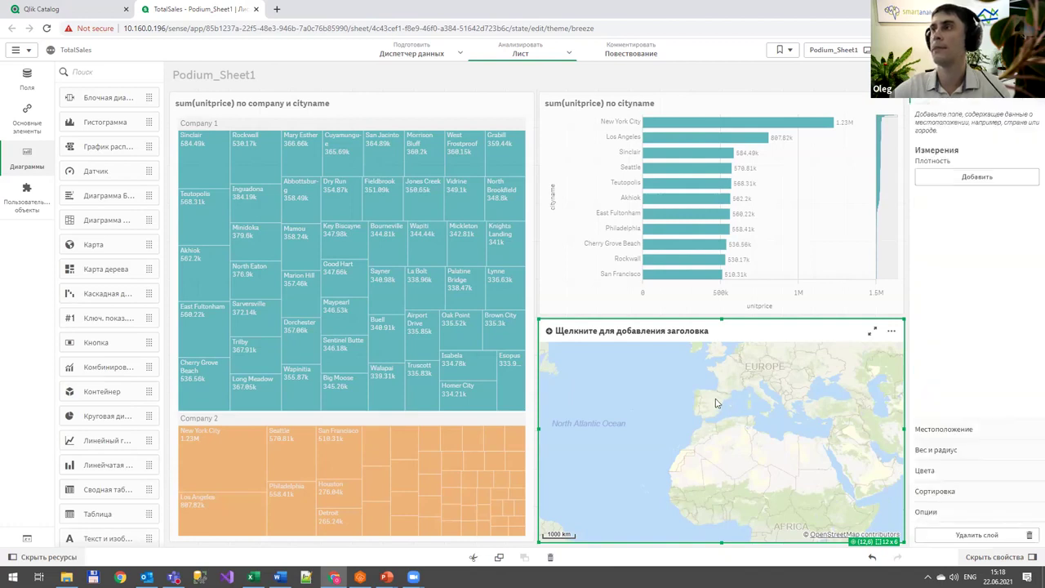
click(952, 176)
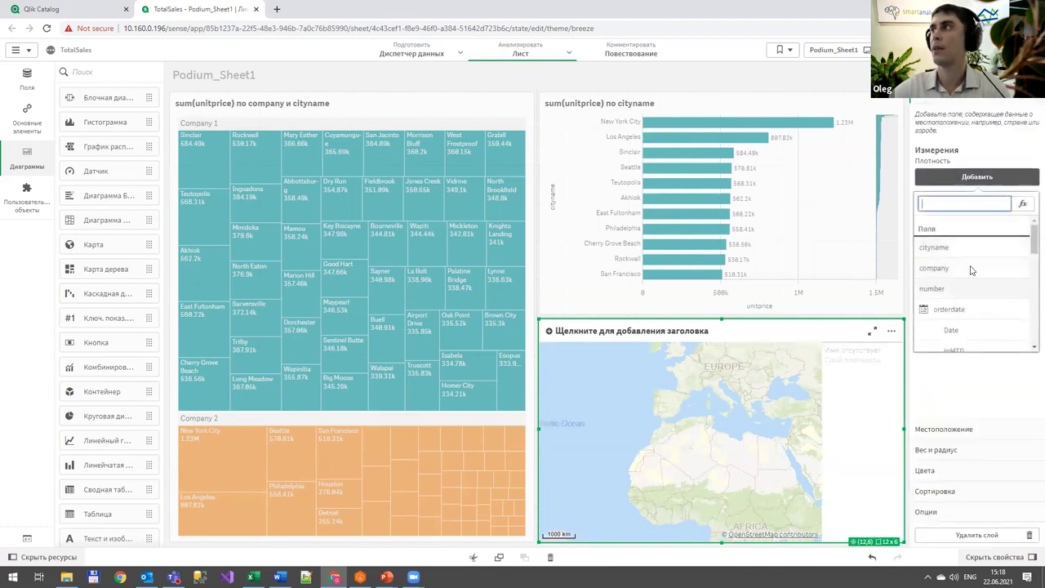
click(935, 246)
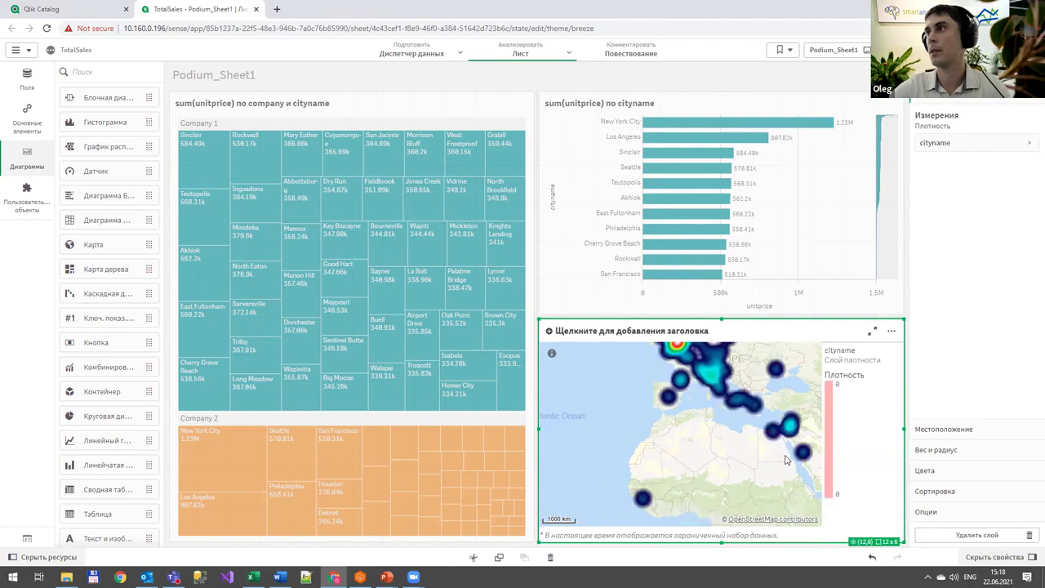
scroll(682, 419, up, 5)
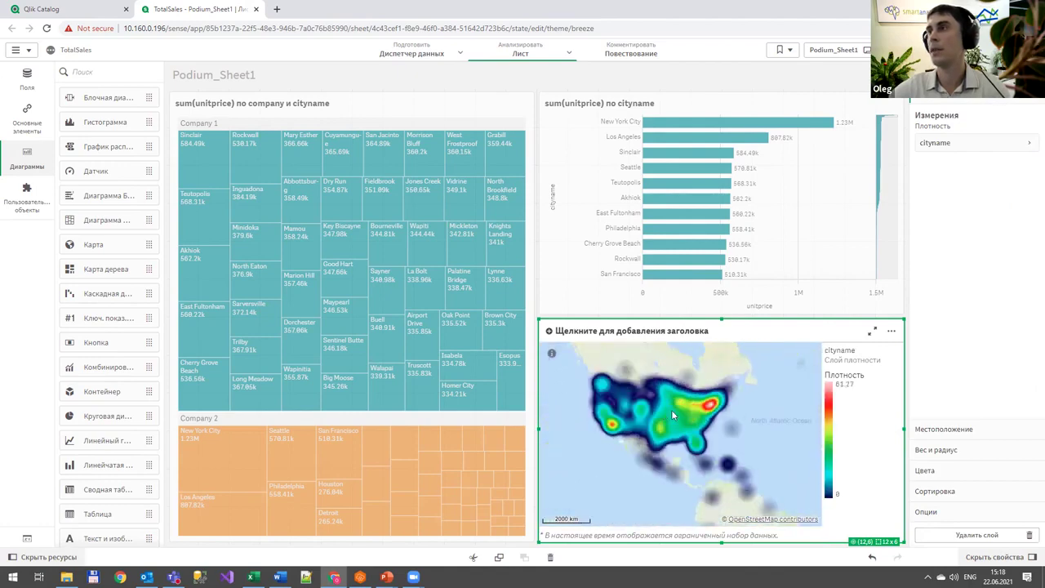
scroll(634, 405, up, 2)
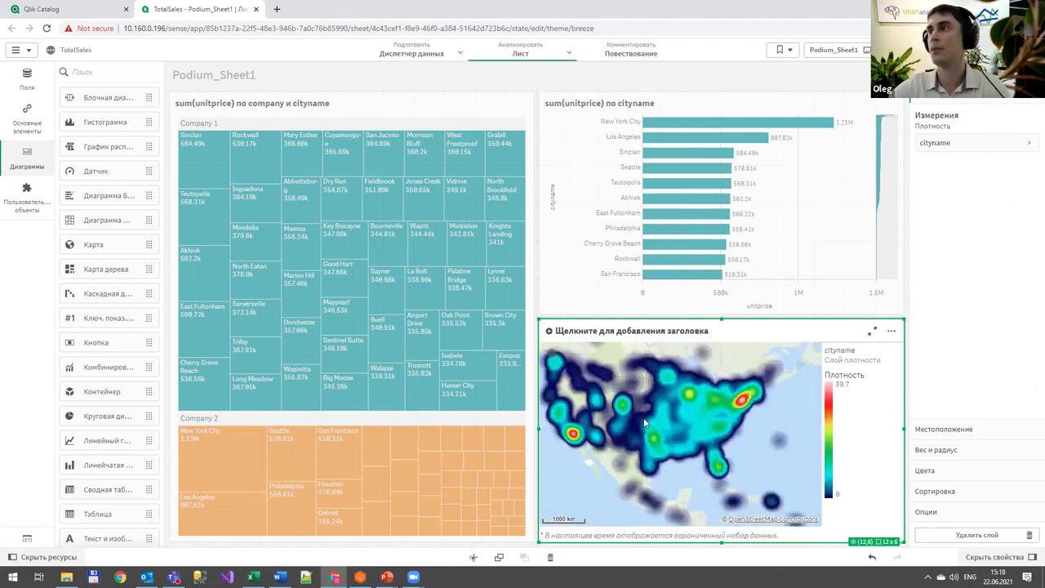
scroll(697, 424, down, 1)
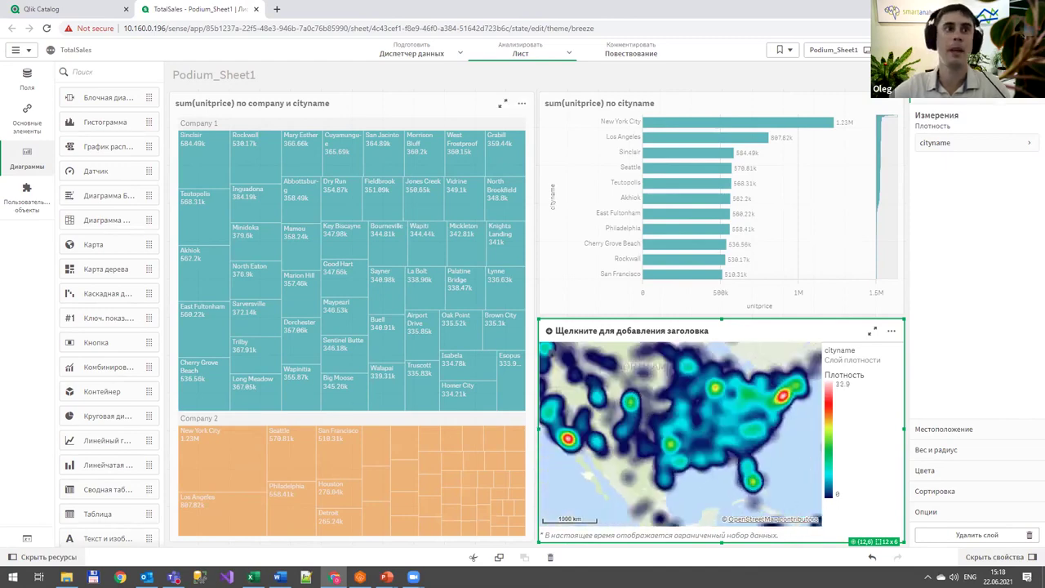
Switch to Qlik Catalog, add the Enterprise entity TotalSales to the cart and start a regular data publish from it.
click(81, 9)
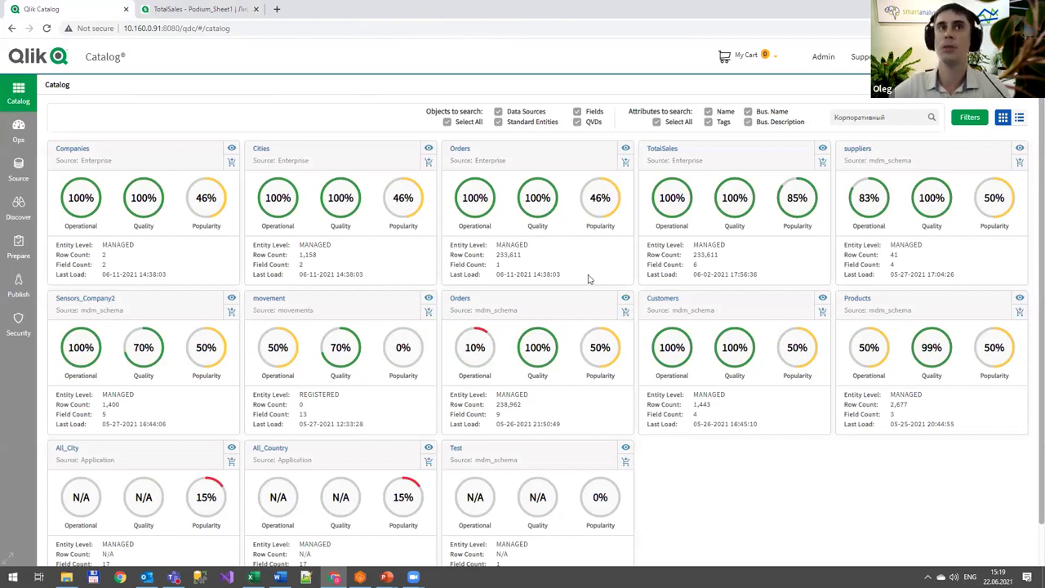
click(822, 161)
click(771, 61)
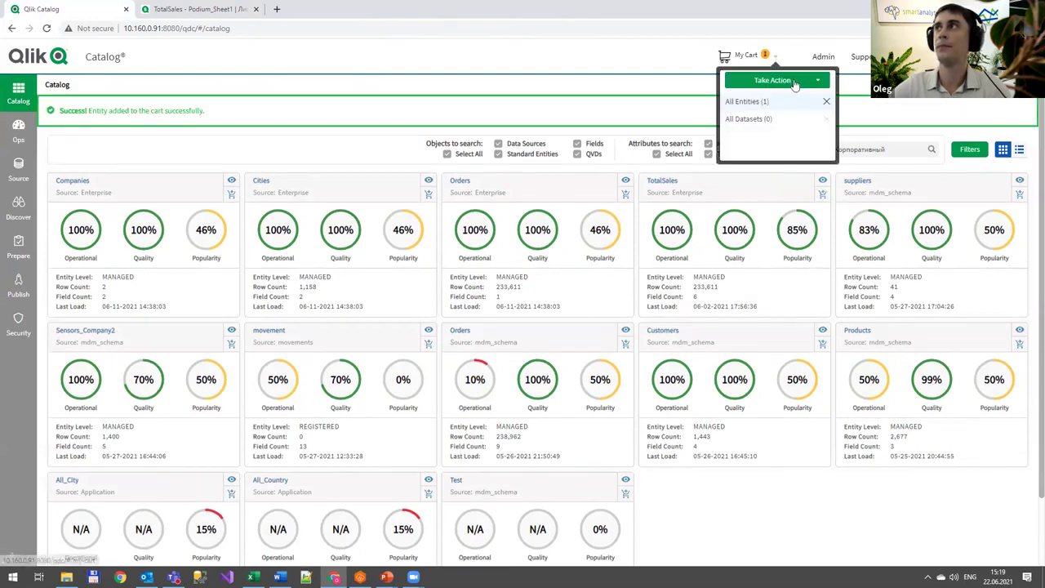
click(809, 83)
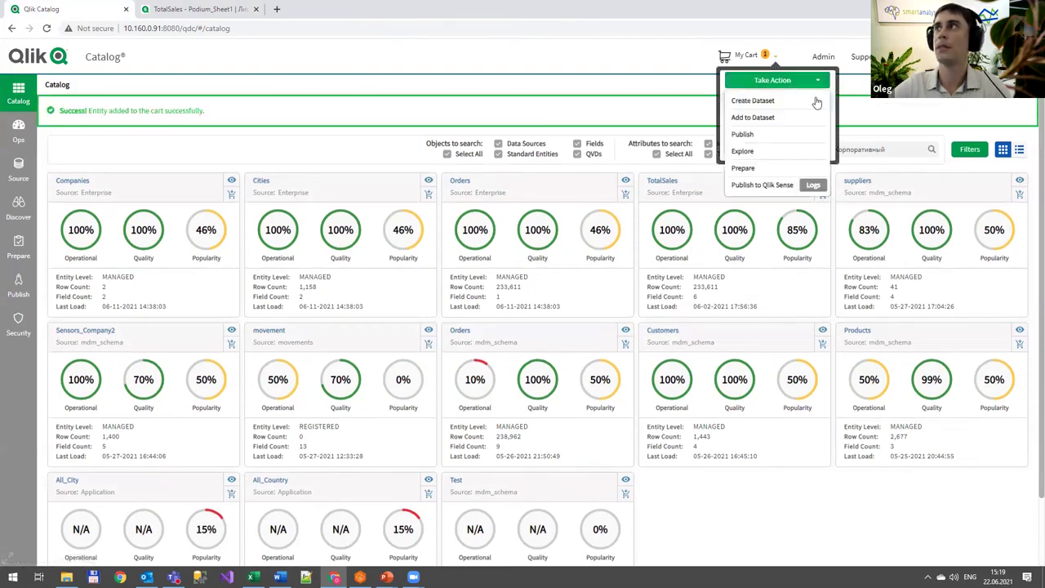
click(750, 135)
Name both the dataset and the publish job MyPublish.
click(343, 176)
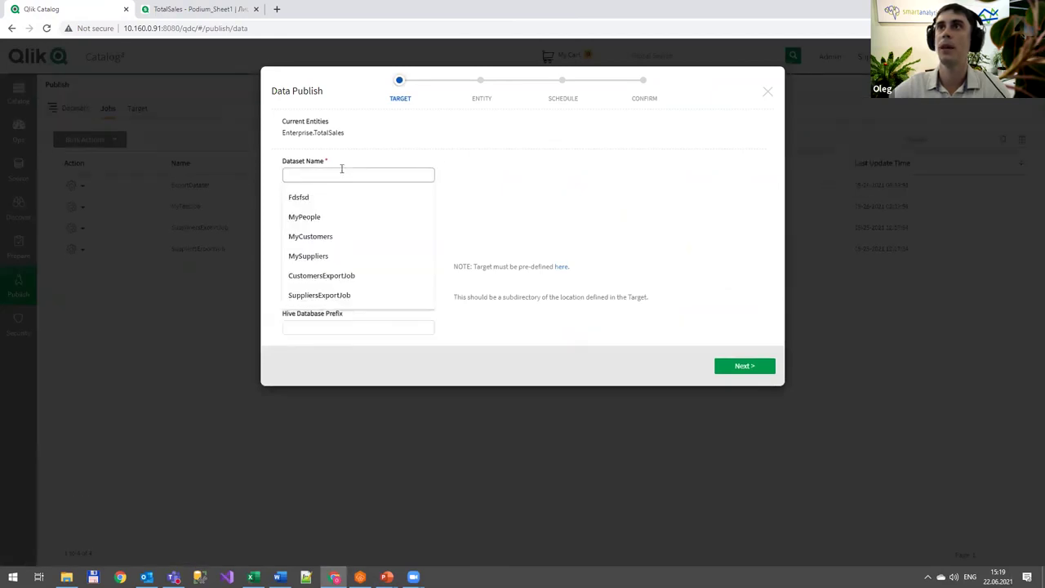
text(MyPublish)
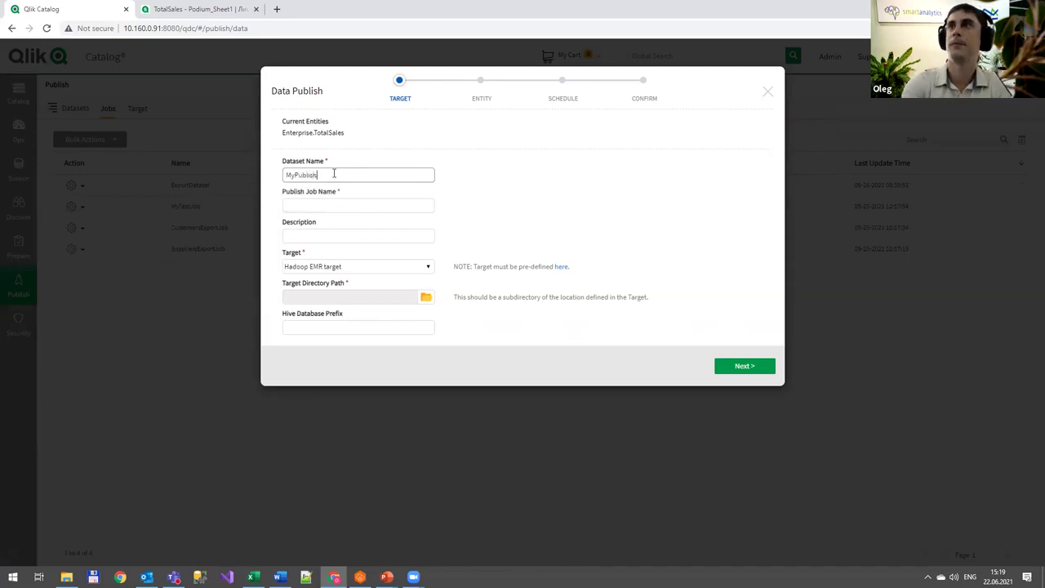
double_click(334, 174)
key(ctrl+c)
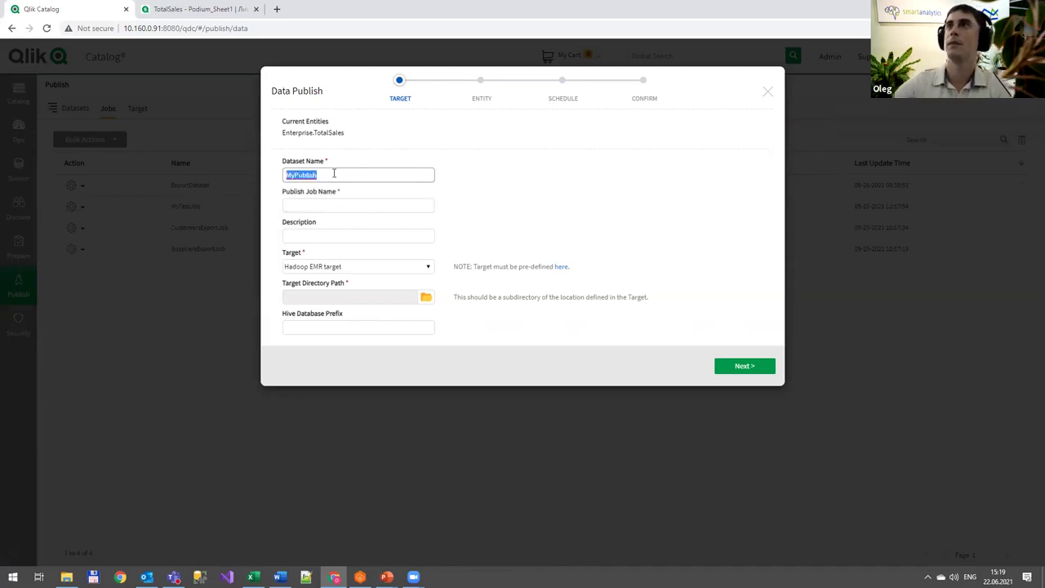
click(355, 205)
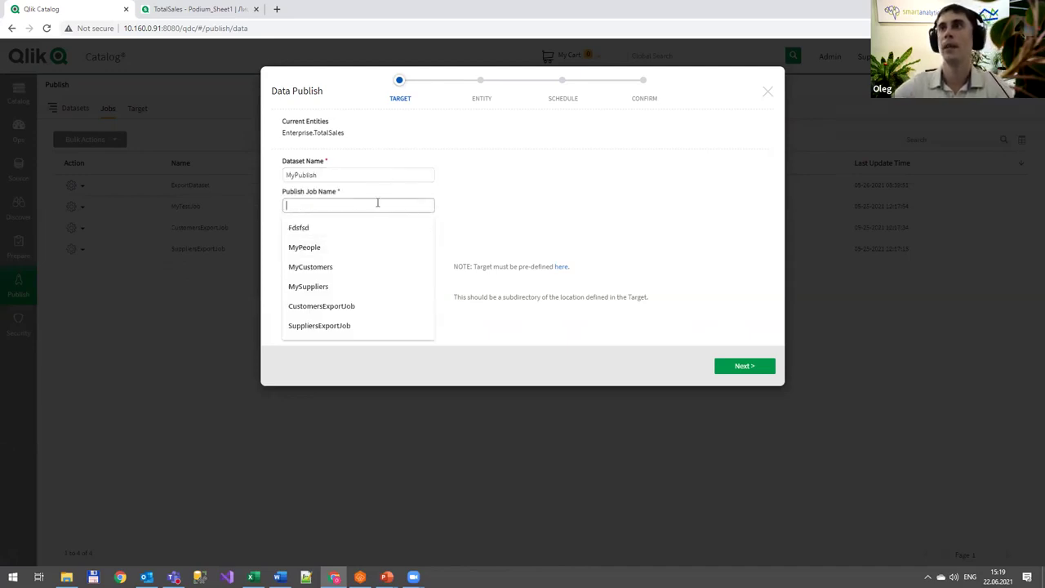
key(ctrl+v)
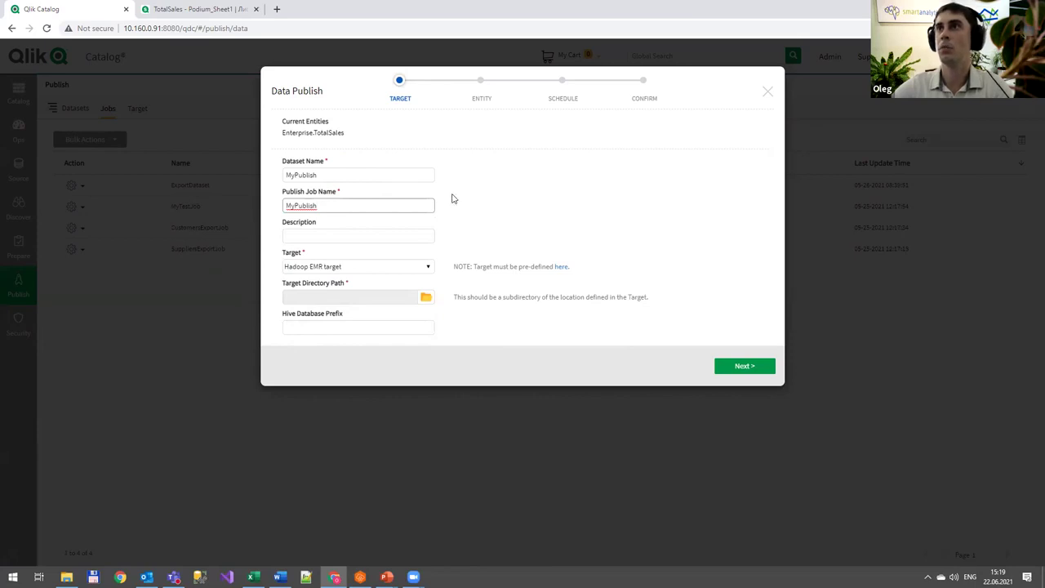
Keep Hadoop EMR target as the target, set its directory path to the root /, and accept the default TotalSales entity settings.
click(429, 266)
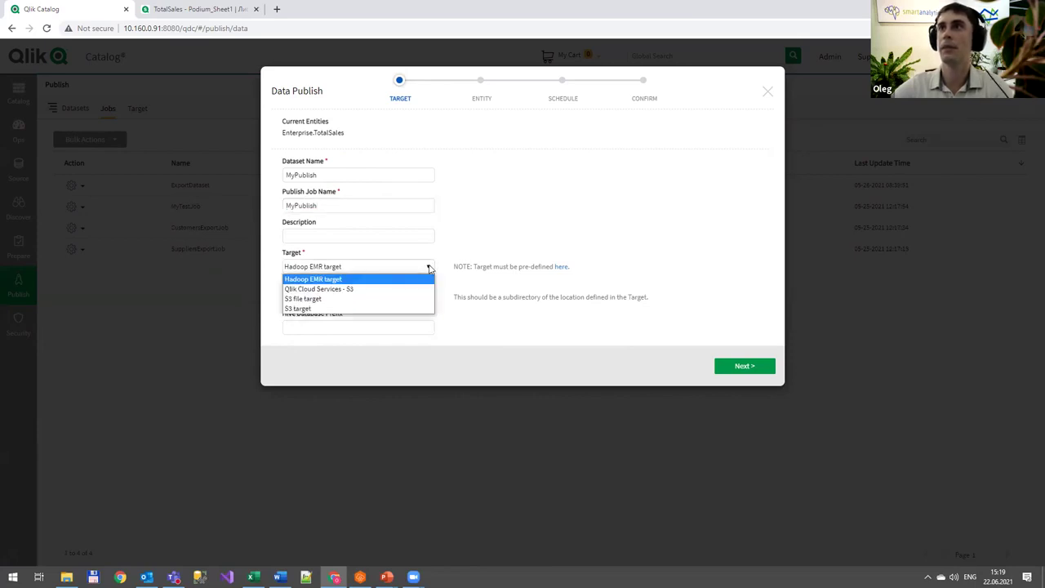
click(427, 266)
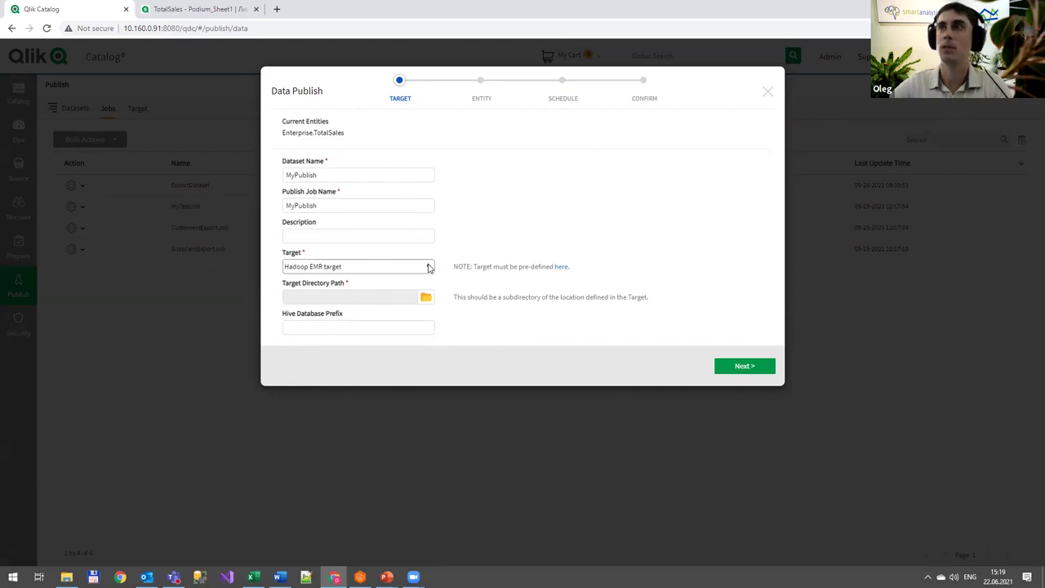
click(427, 297)
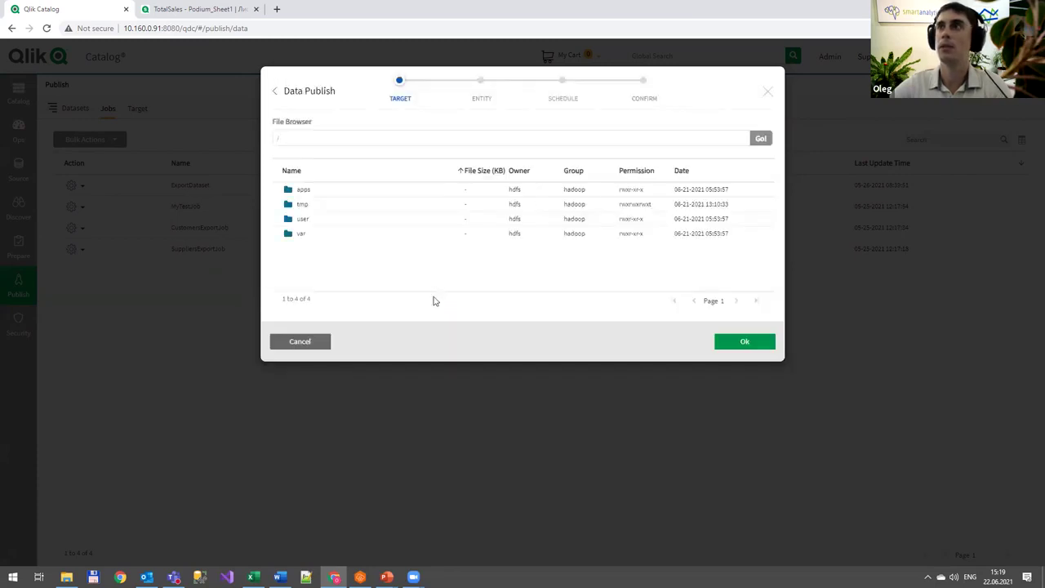
click(739, 340)
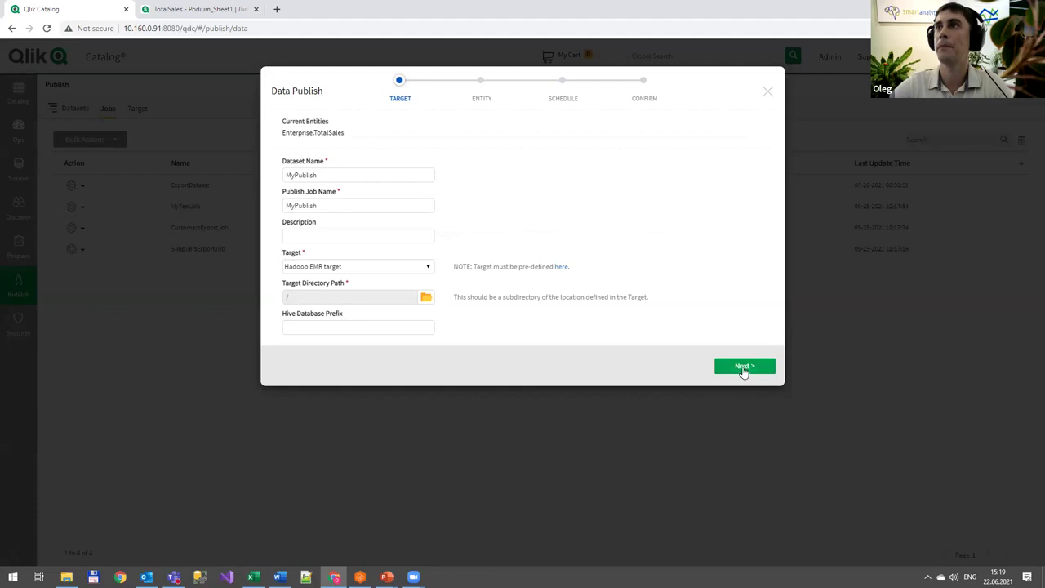
click(744, 368)
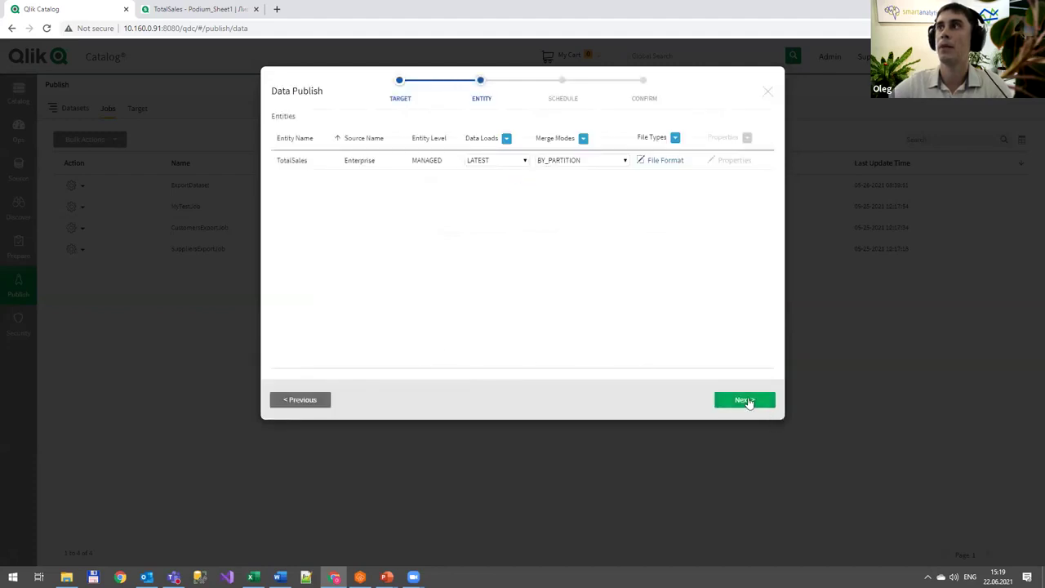
click(747, 401)
Schedule the publish job as a recurring export repeating monthly by day of the week, and confirm the job.
click(384, 155)
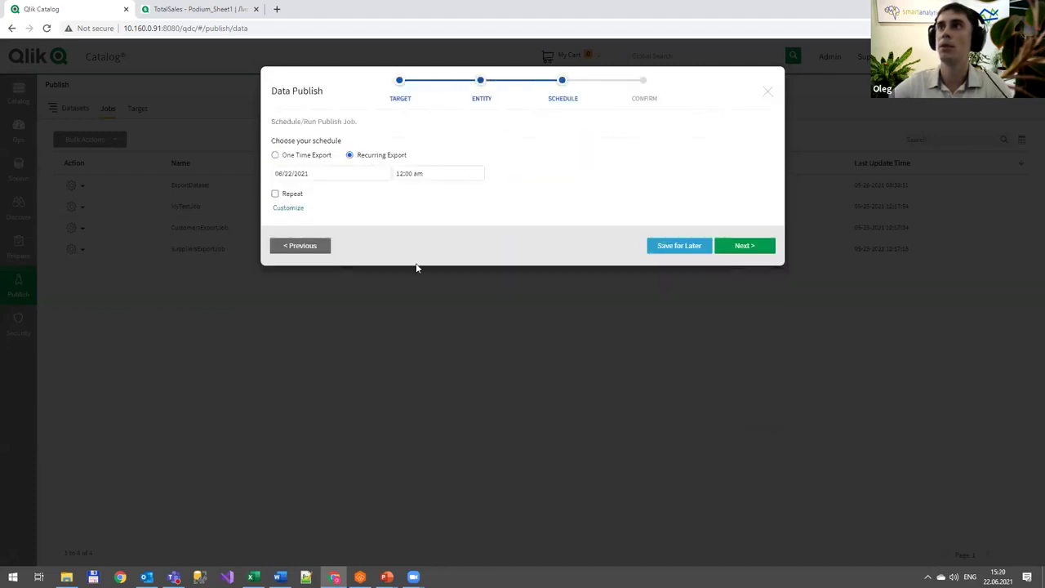
click(294, 194)
click(444, 211)
click(433, 269)
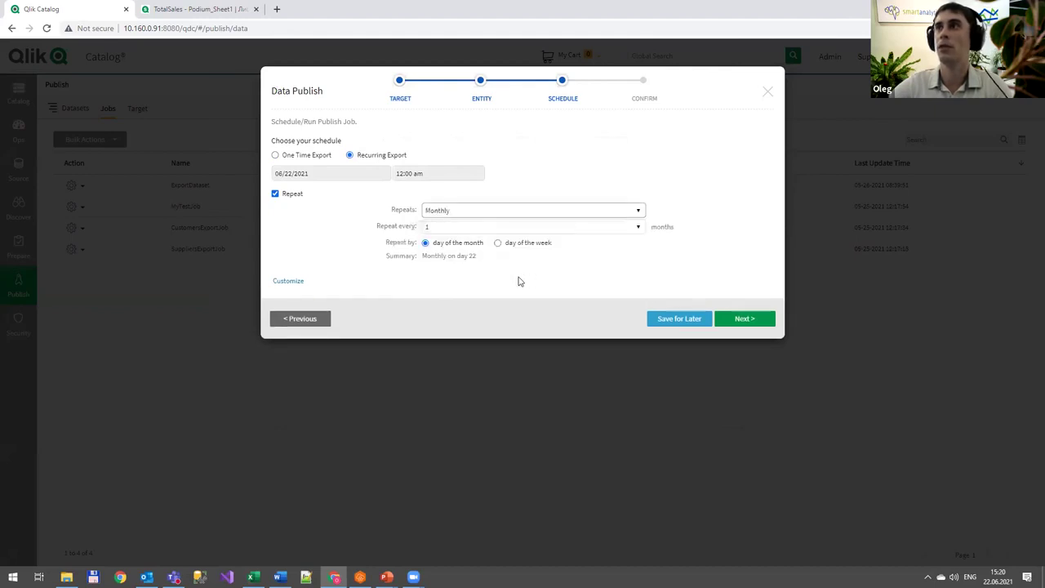
click(499, 243)
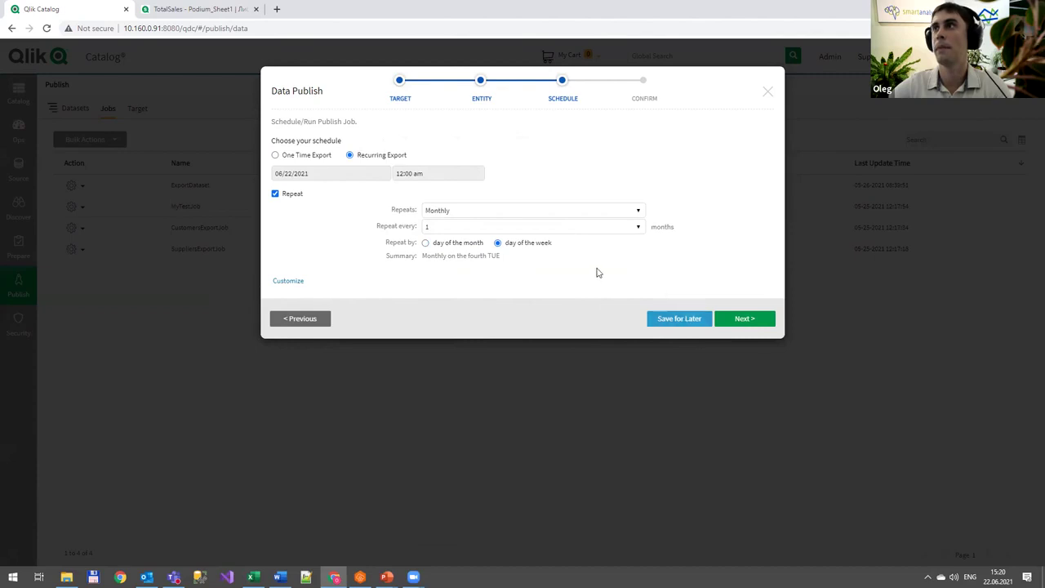
click(744, 319)
click(745, 358)
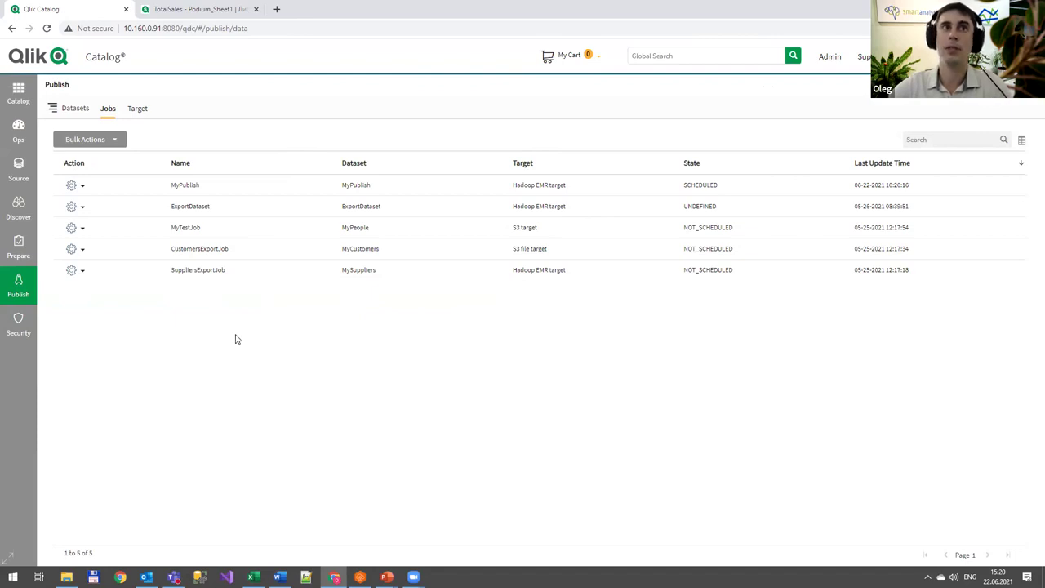
Review the list of sources and the defined source connections, and return to the sources list.
click(18, 169)
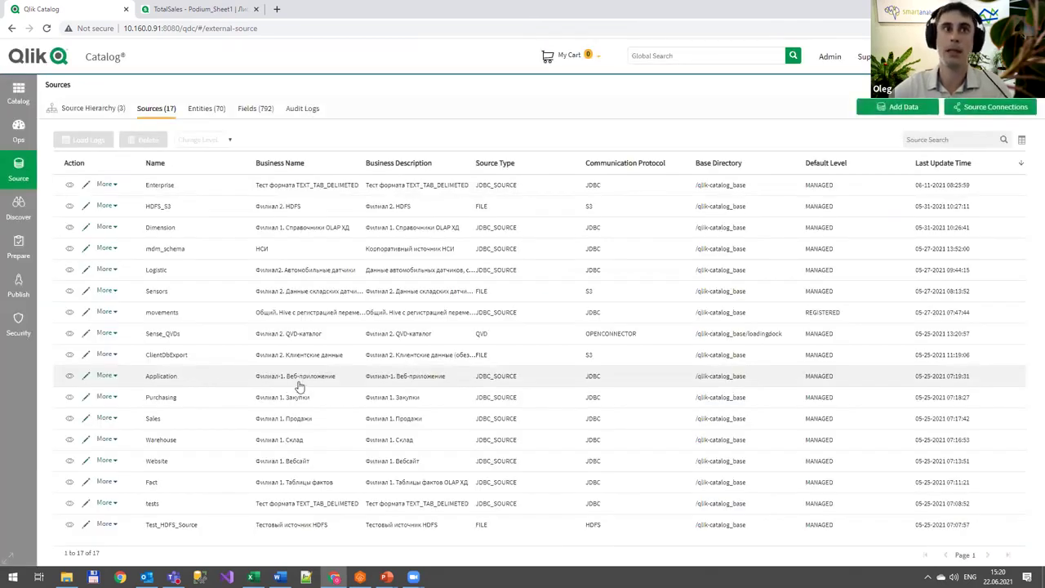
click(994, 107)
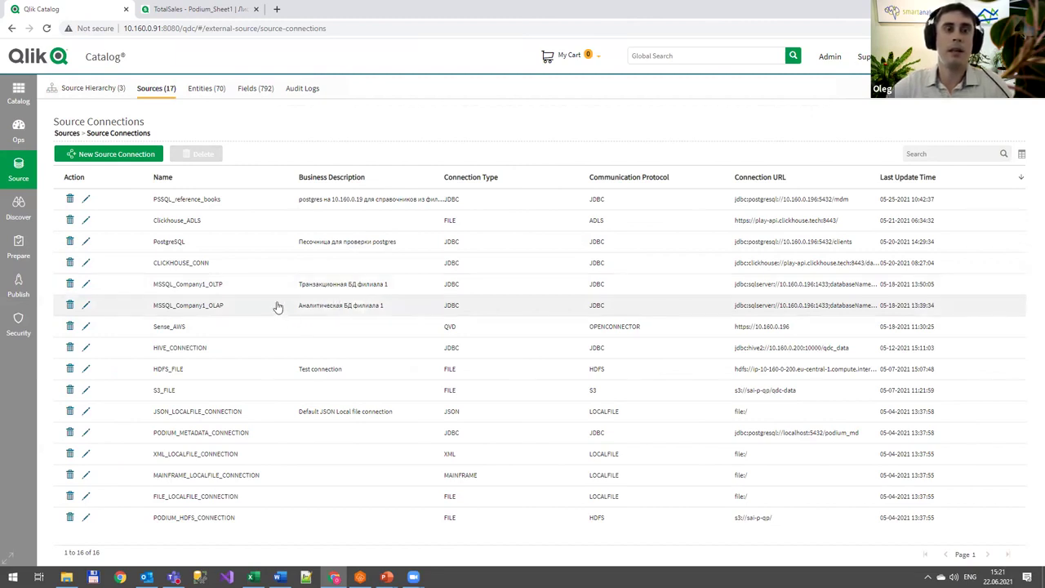
click(11, 30)
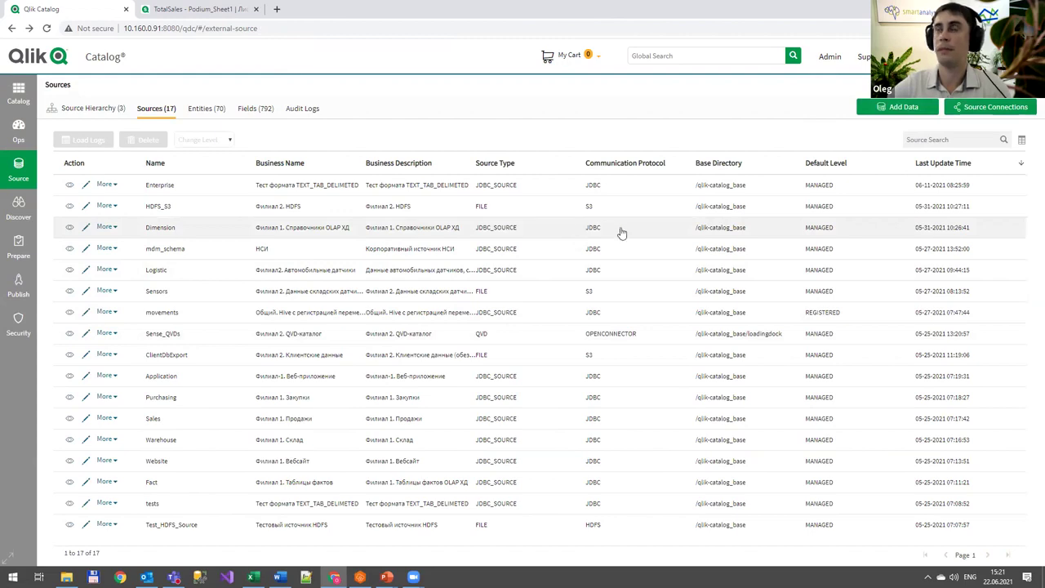
Start adding data to a new source and choose the Clickhouse_ADLS connection for it.
click(896, 109)
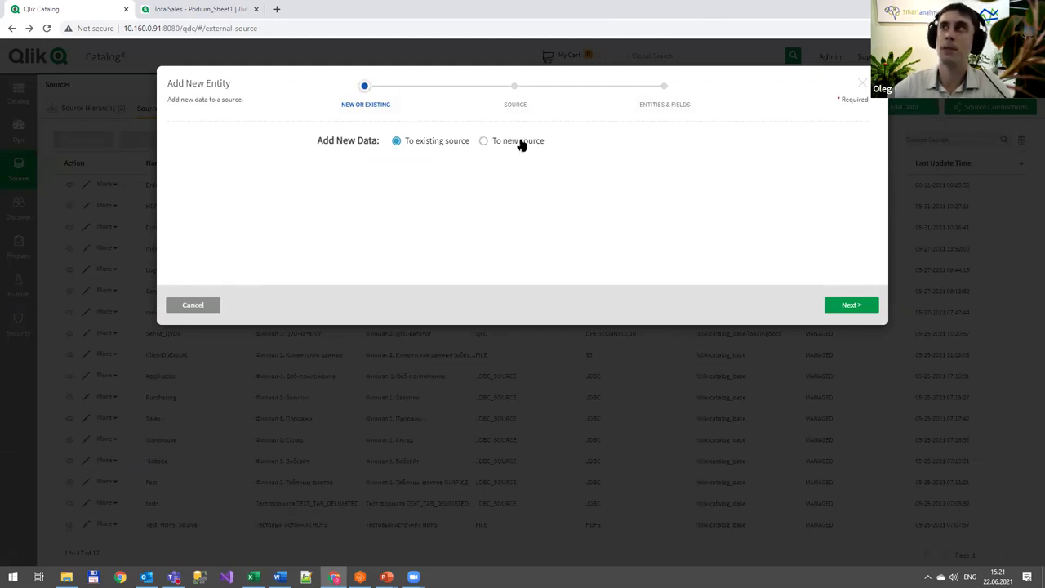
click(520, 144)
click(849, 305)
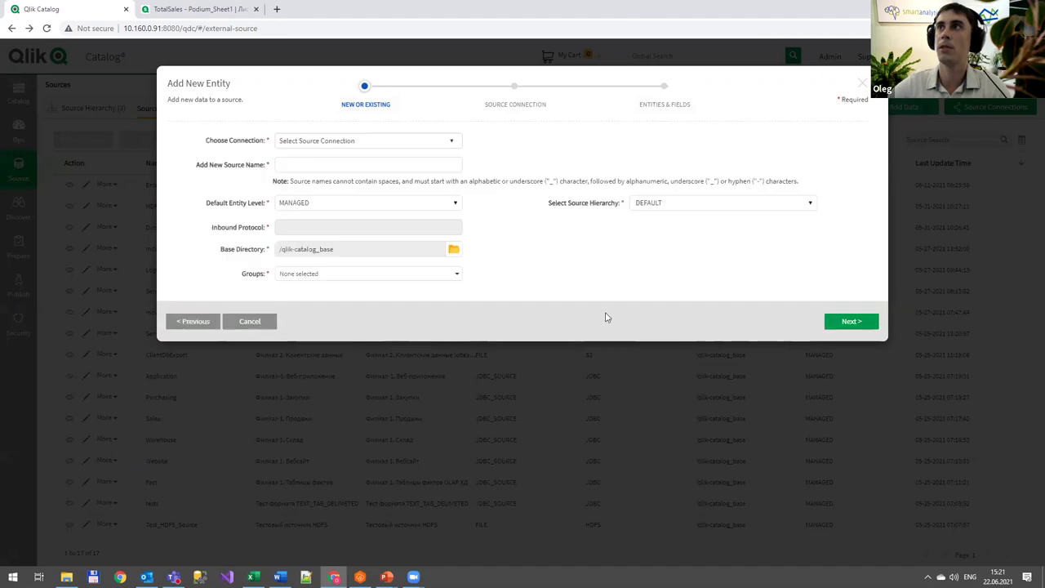
click(409, 140)
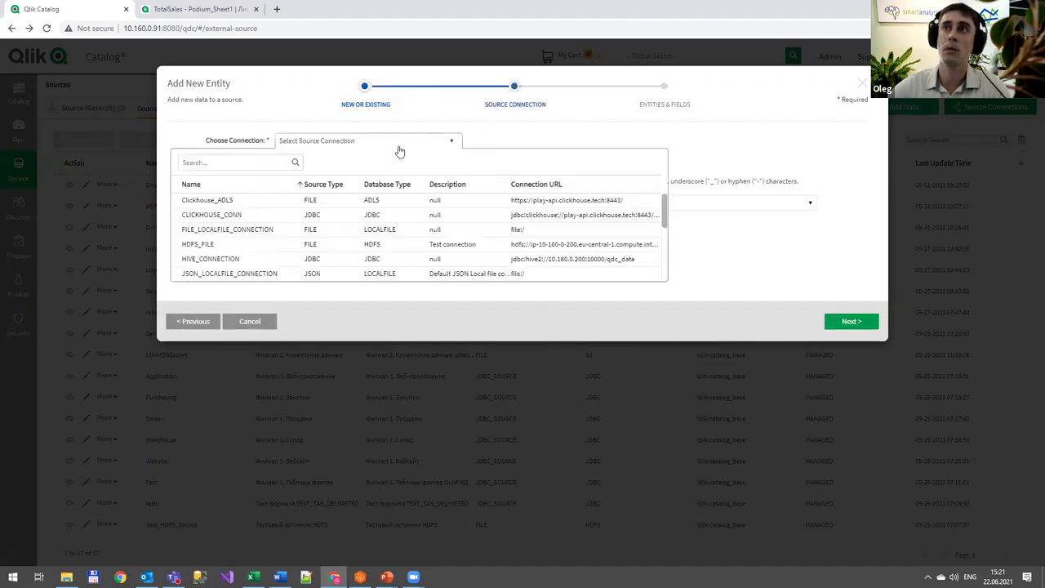
click(252, 199)
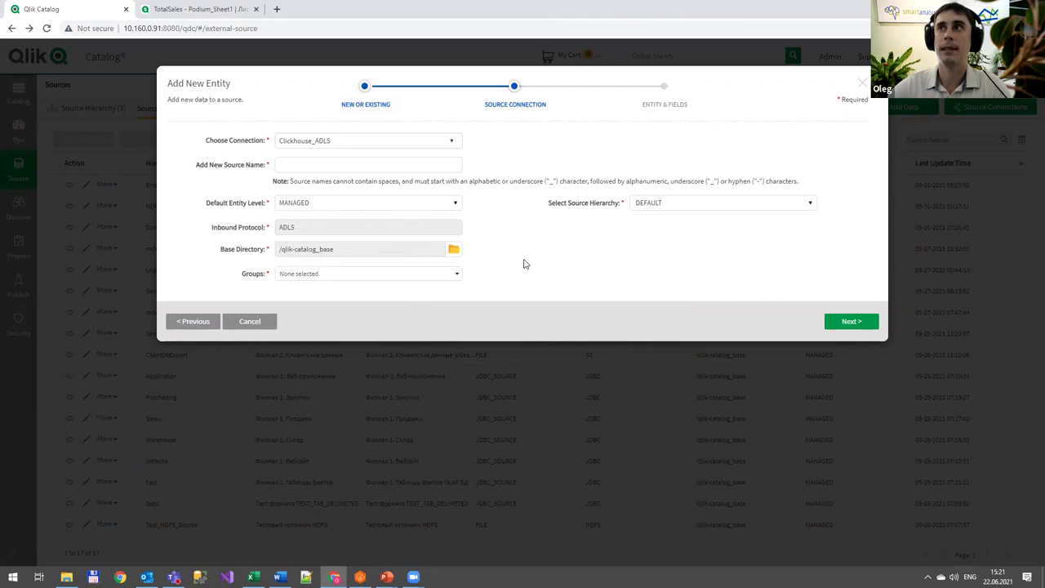
Set the new source's default entity level to ADDRESSED, review the level options, and abandon the new source without saving.
click(413, 205)
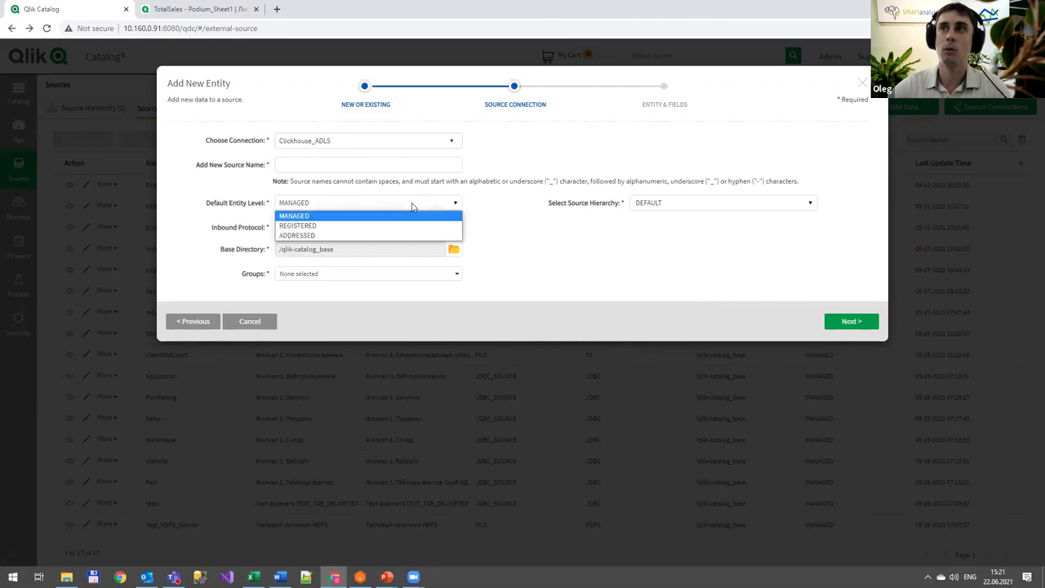
click(306, 235)
click(376, 205)
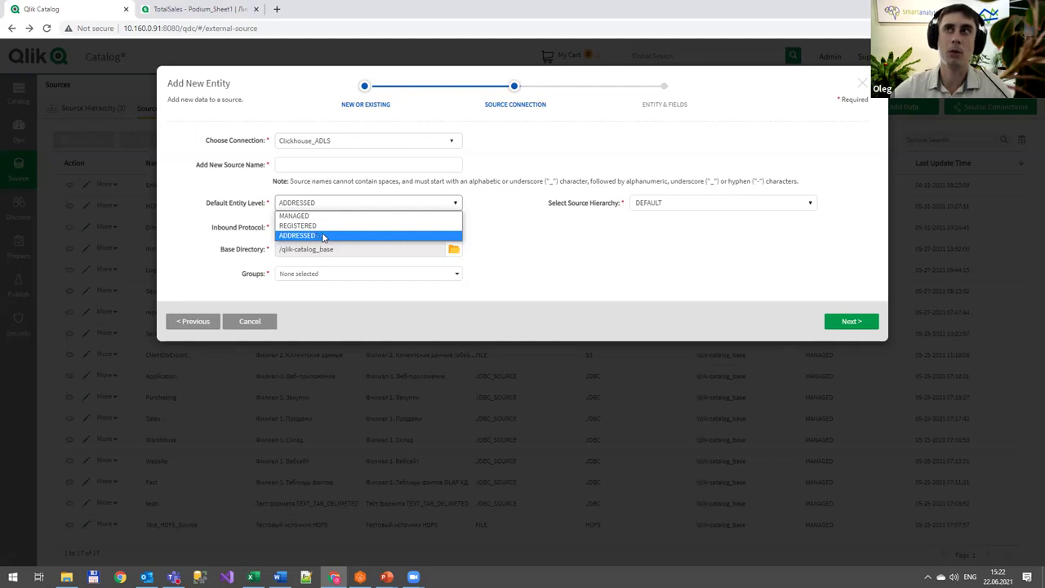
click(629, 264)
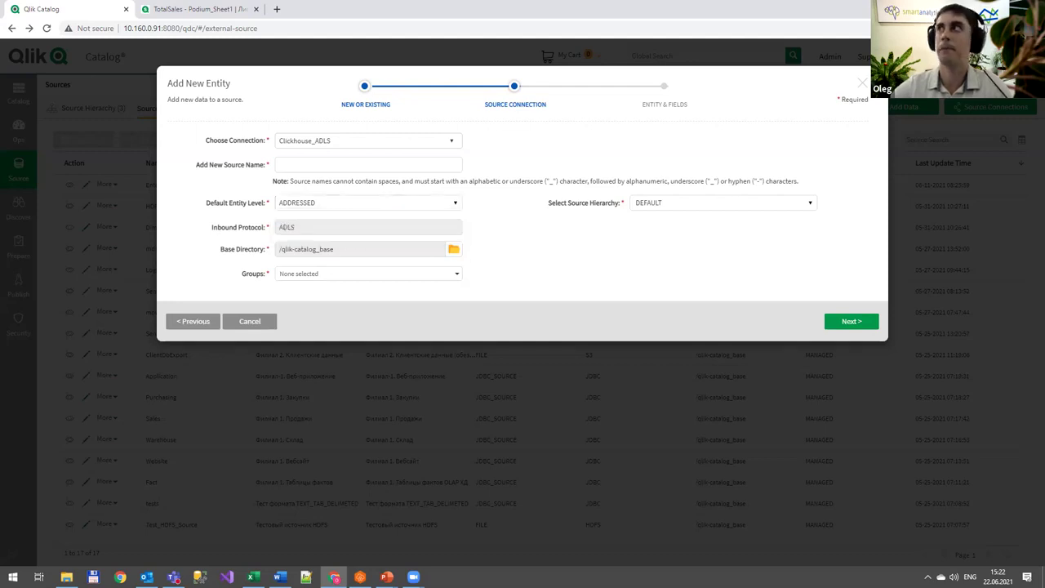
click(25, 169)
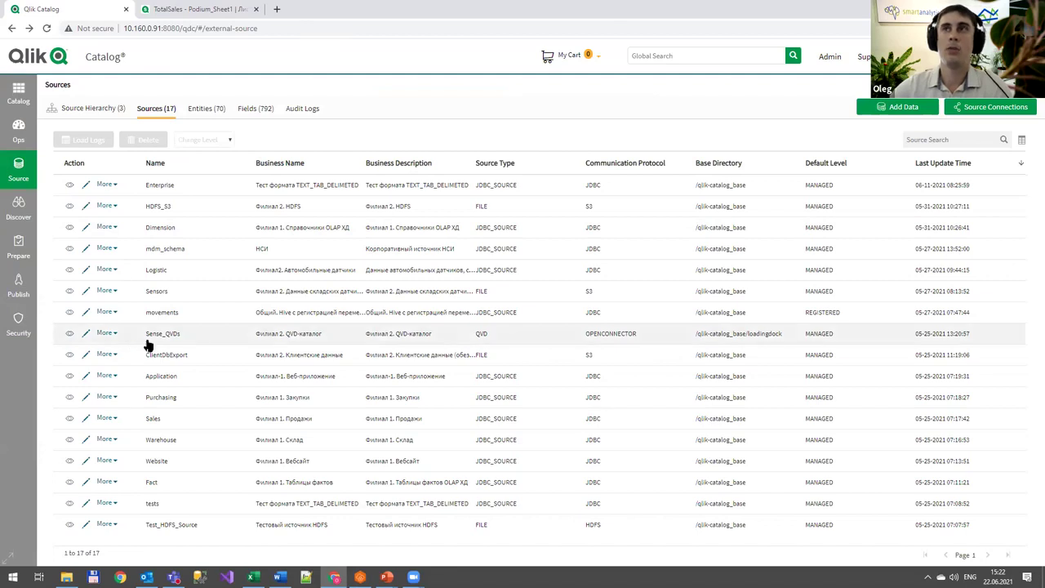
View the general information of the Enterprise source and close it without changes.
click(105, 185)
click(151, 273)
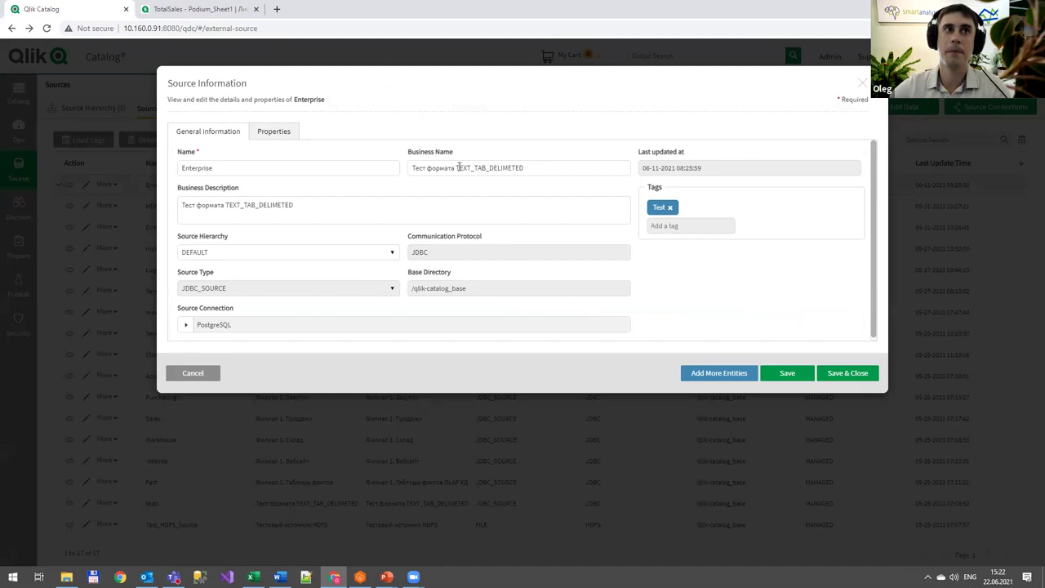
click(114, 194)
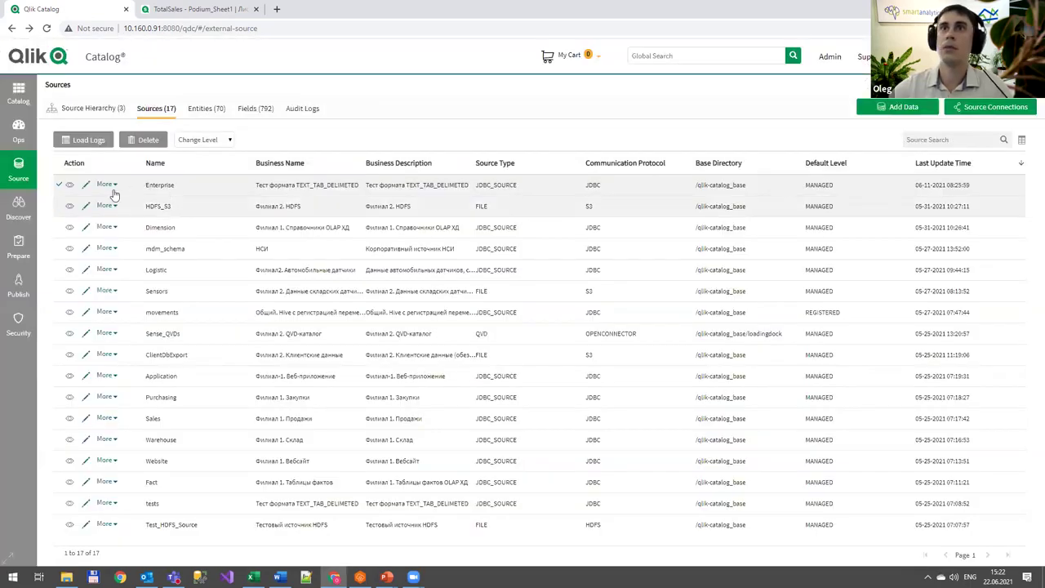
Open the Enterprise source's entities and view the general information of the clients entity.
click(69, 184)
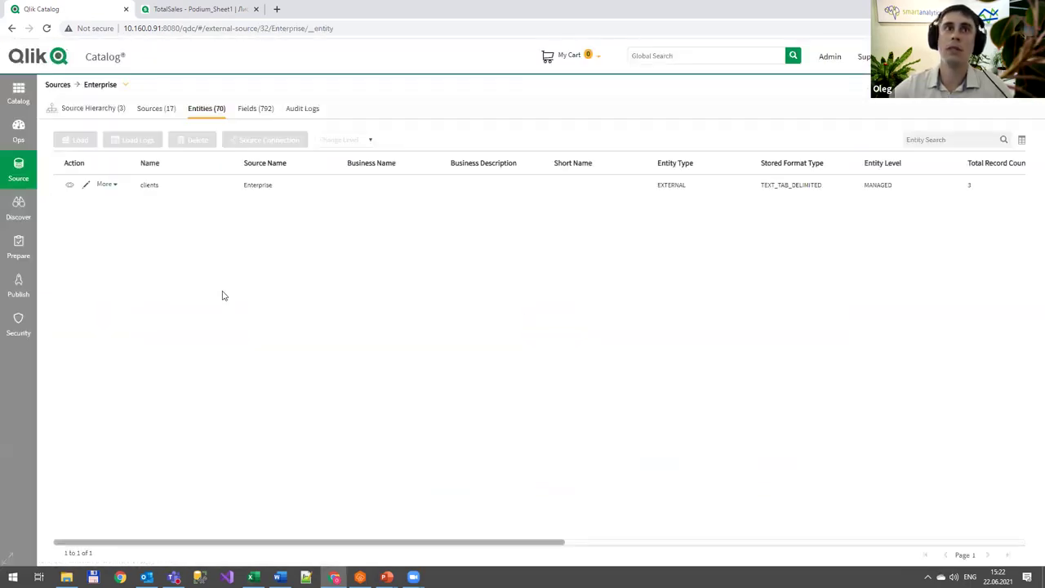
click(104, 184)
click(135, 307)
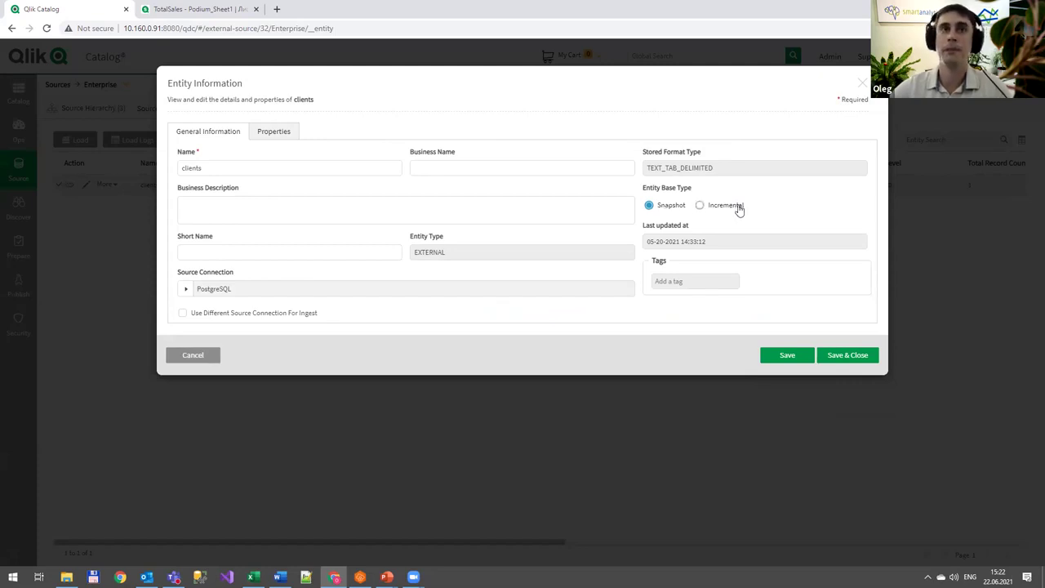
click(863, 84)
Mark the clients entity's name field as sensitive, review the masking rules, discard the change, and return to the sources list.
click(70, 188)
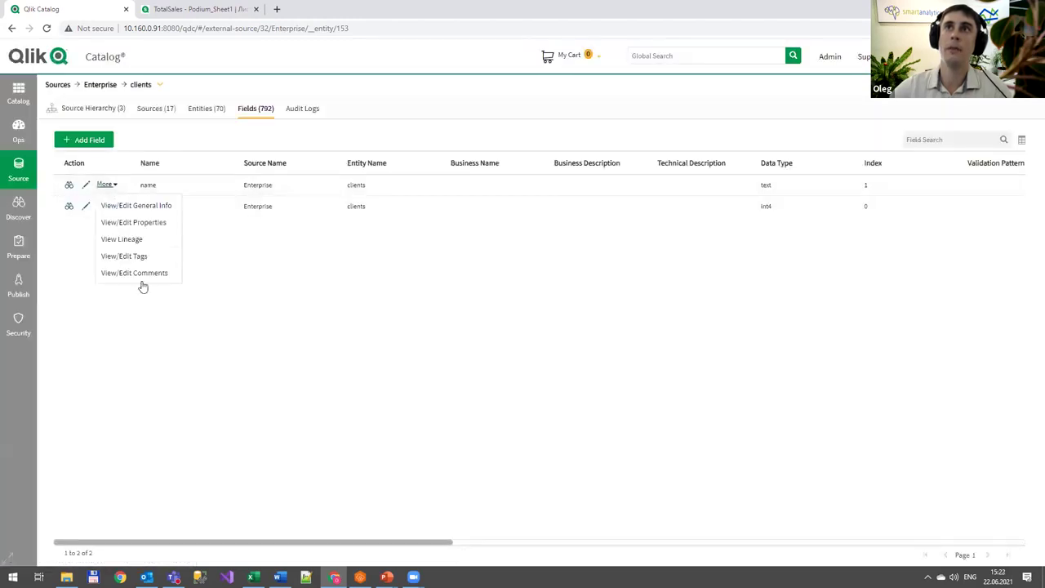
click(135, 205)
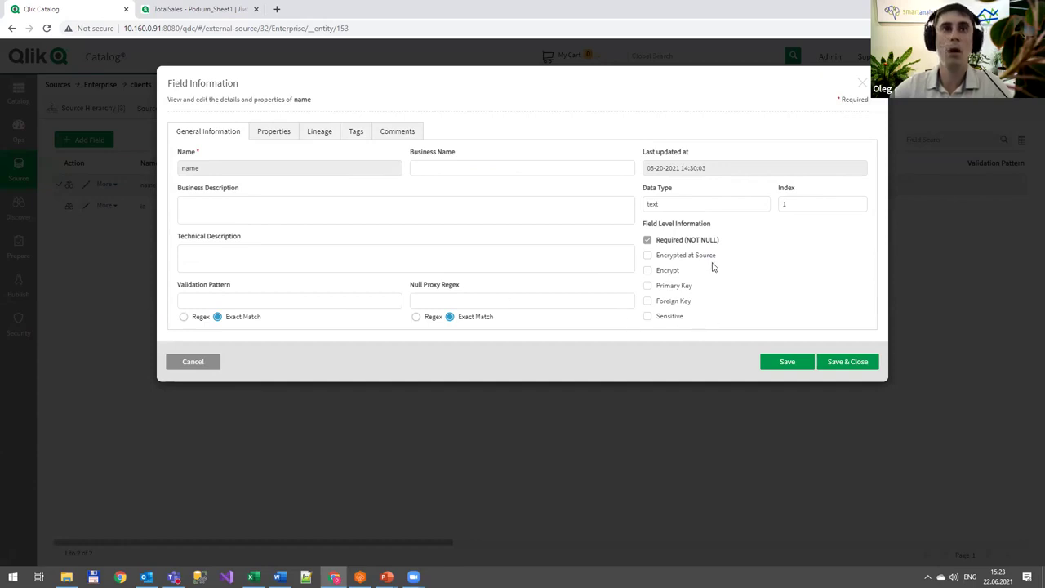
click(665, 320)
click(689, 332)
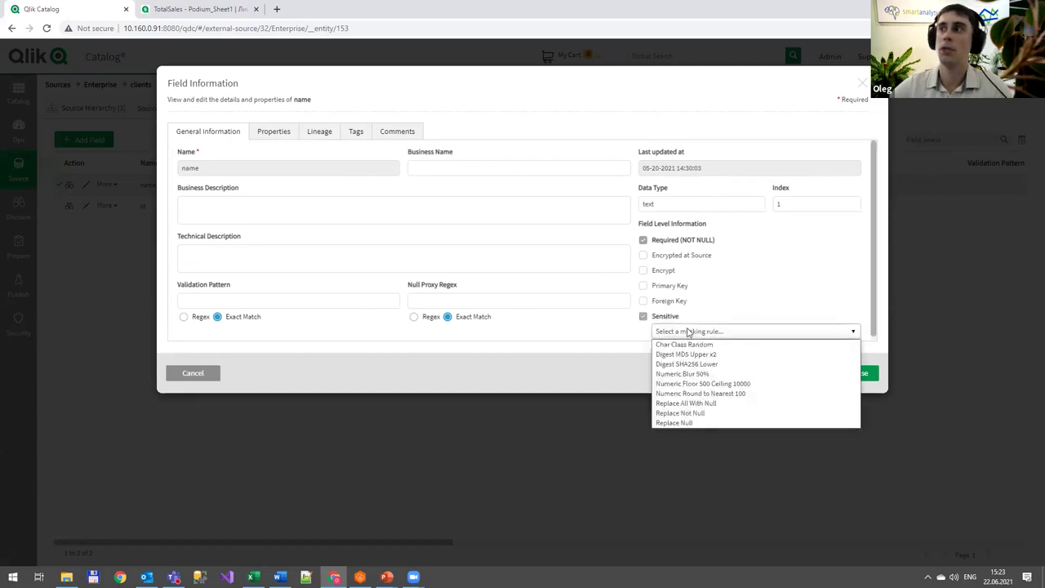
click(764, 301)
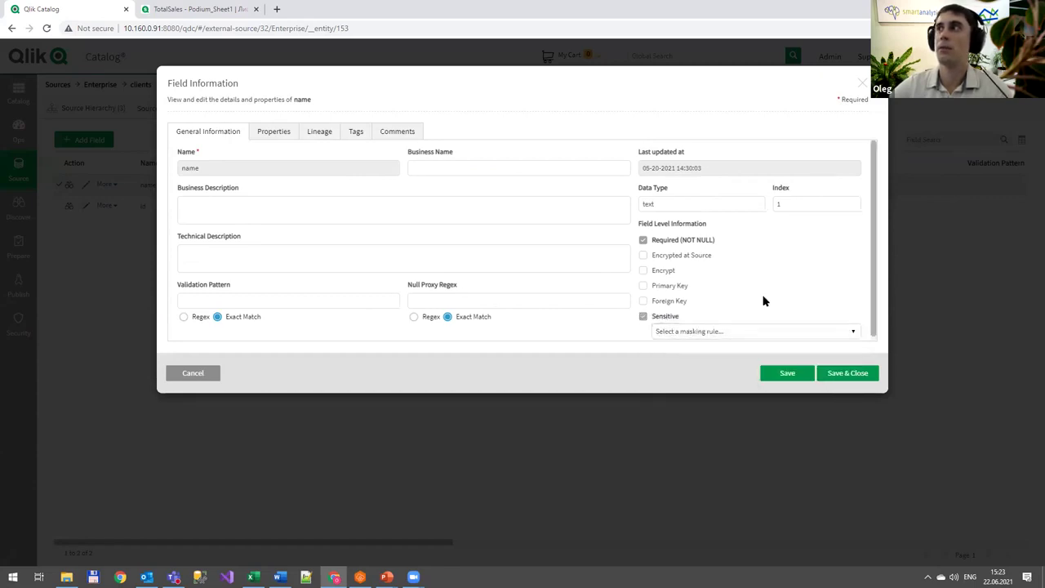
click(863, 84)
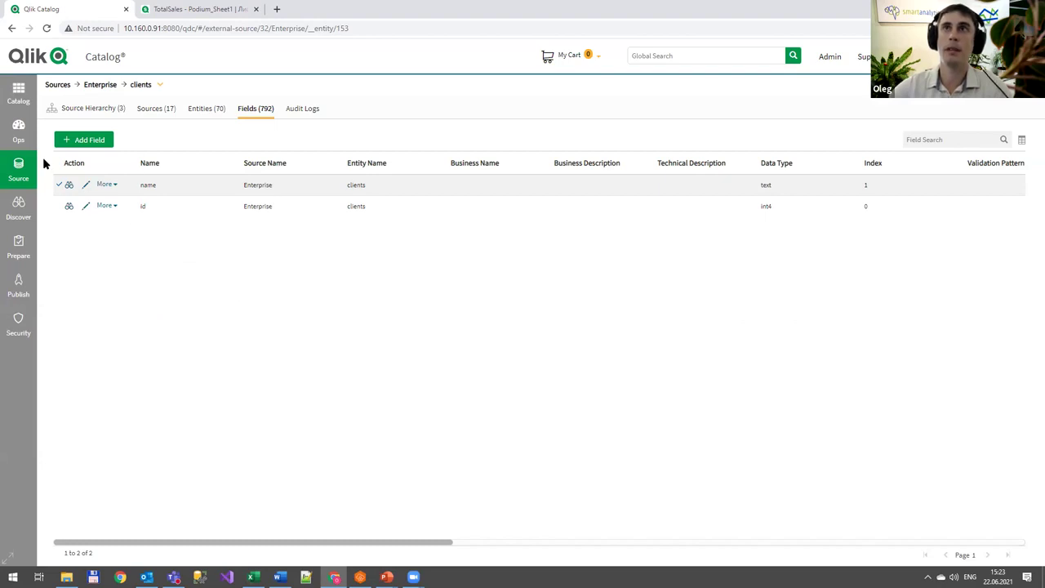
click(22, 179)
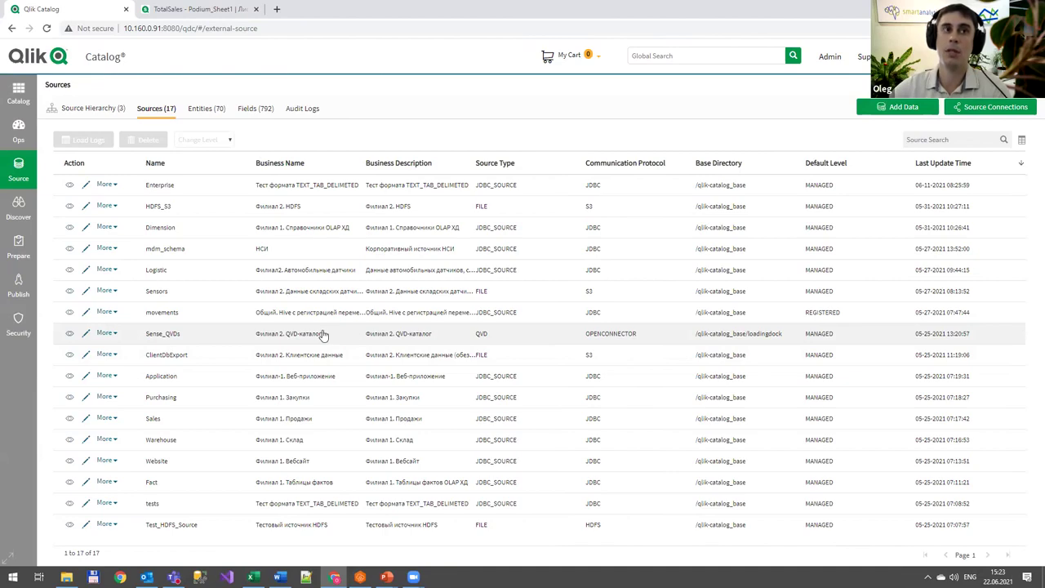
Search the catalog for "qvd".
click(18, 92)
double_click(880, 117)
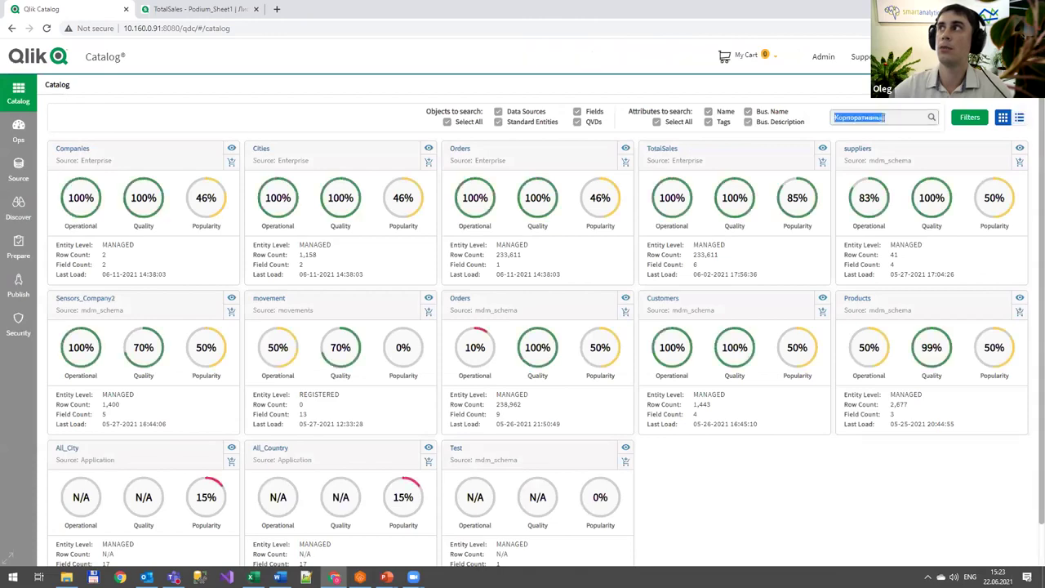
text(a)
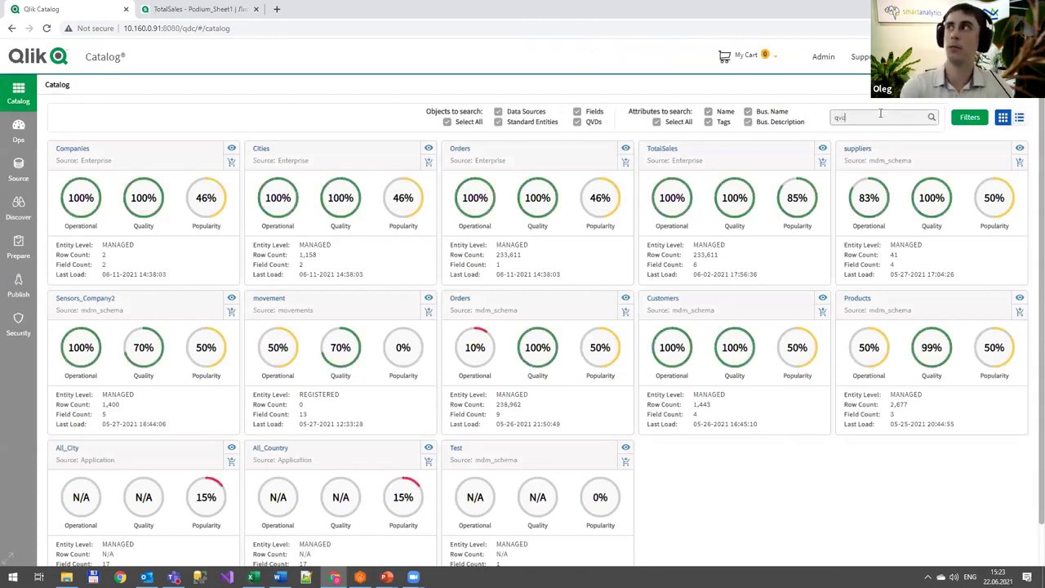
text(vd)
key(Return)
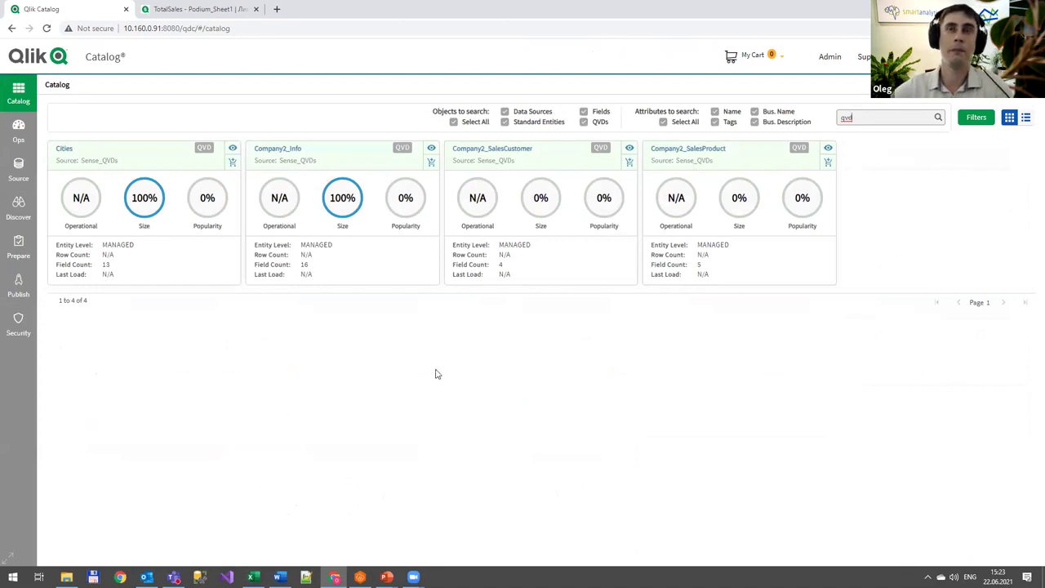
Open the TotalSales dataflow from the prepared dataflows and view its design.
click(19, 244)
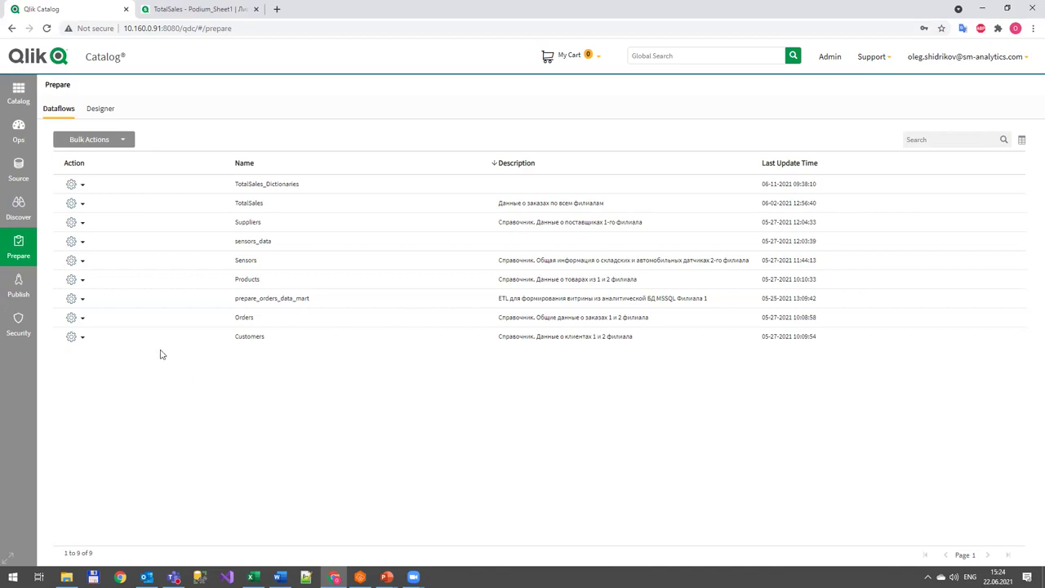
click(80, 205)
click(103, 225)
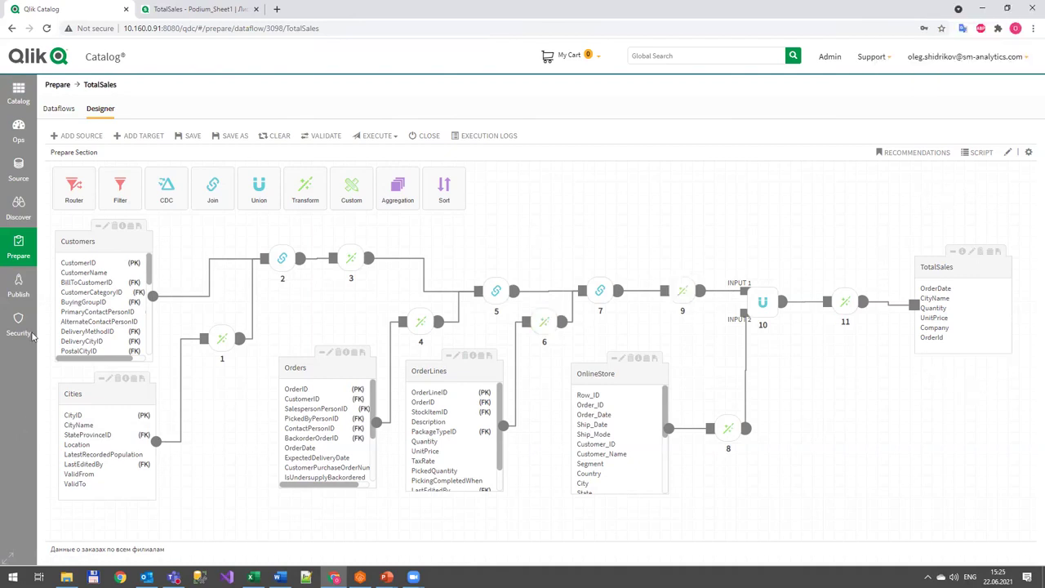
View the custom query editor in the Discover section and return to its sources list.
click(19, 211)
click(574, 102)
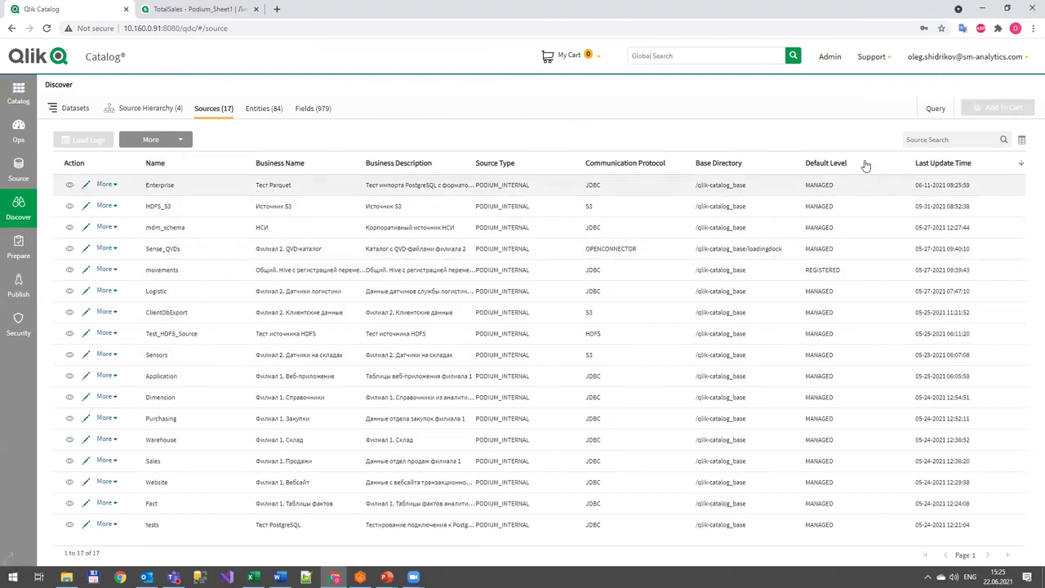
click(935, 109)
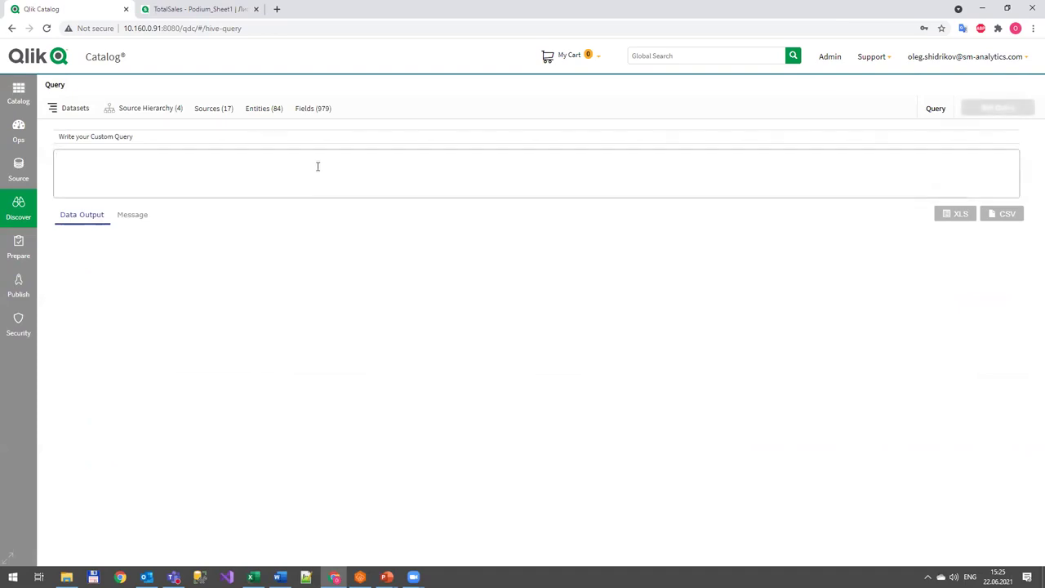
click(318, 166)
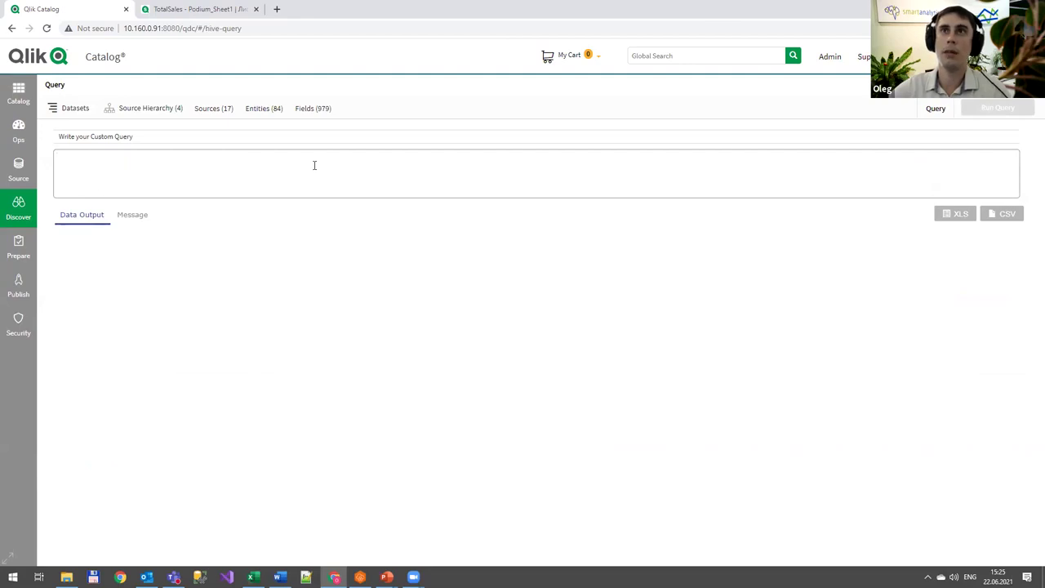
click(11, 28)
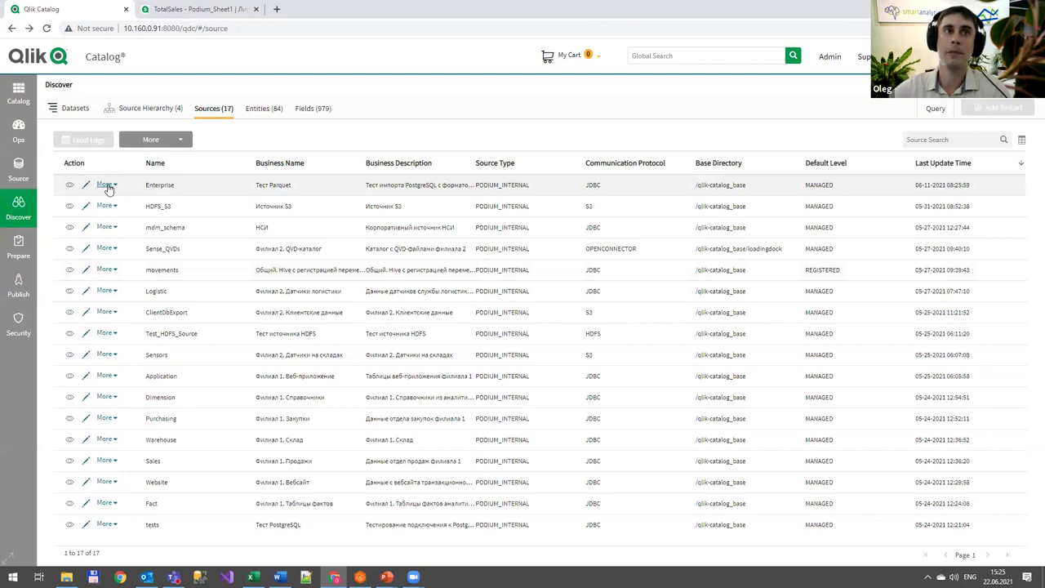
View the general information of the Enterprise source in Discover and close it without changes.
click(106, 185)
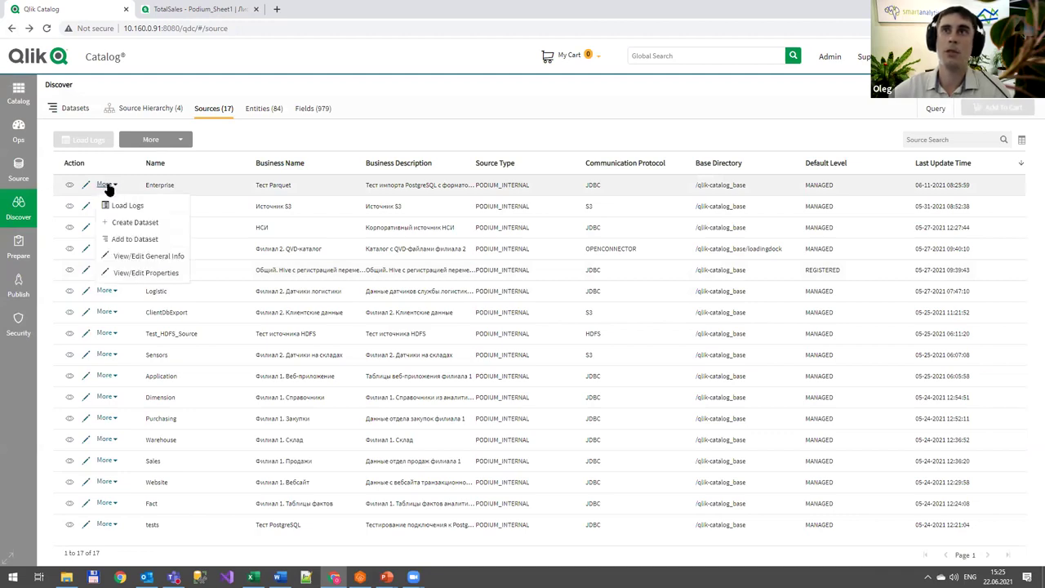
click(138, 252)
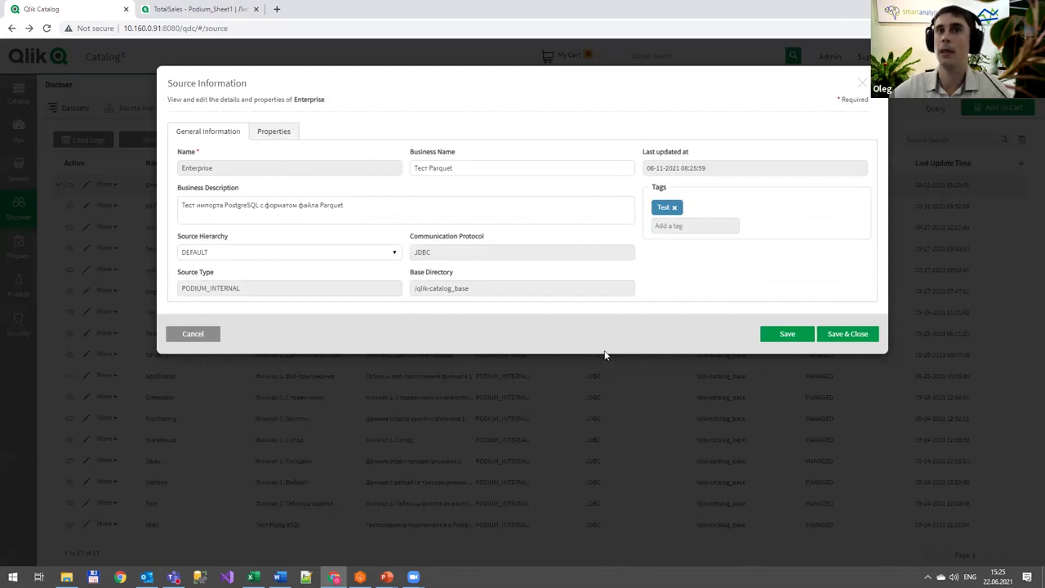
click(863, 83)
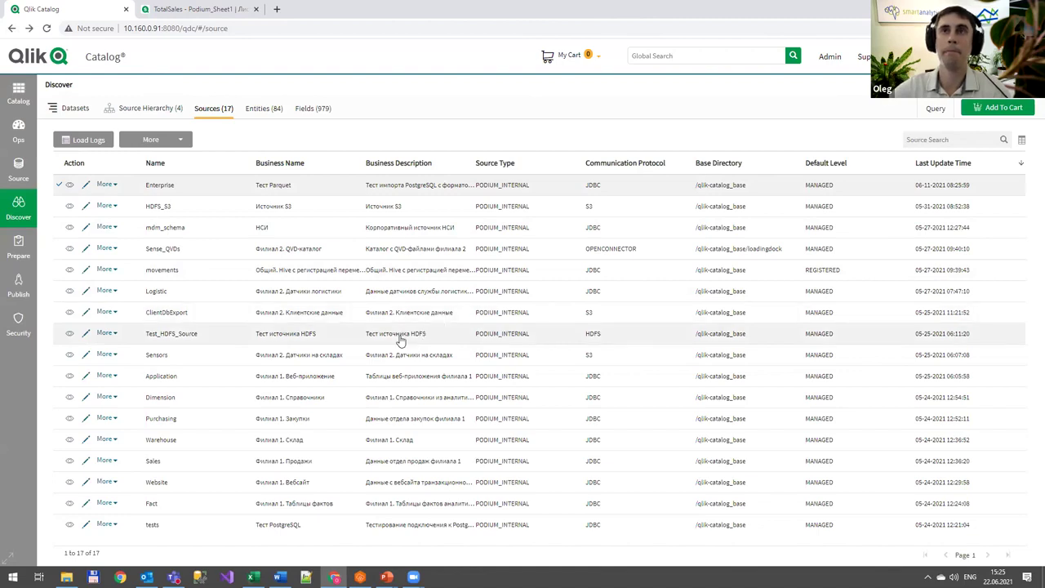
Create a non-public dataset grouping named Favorites.
click(75, 108)
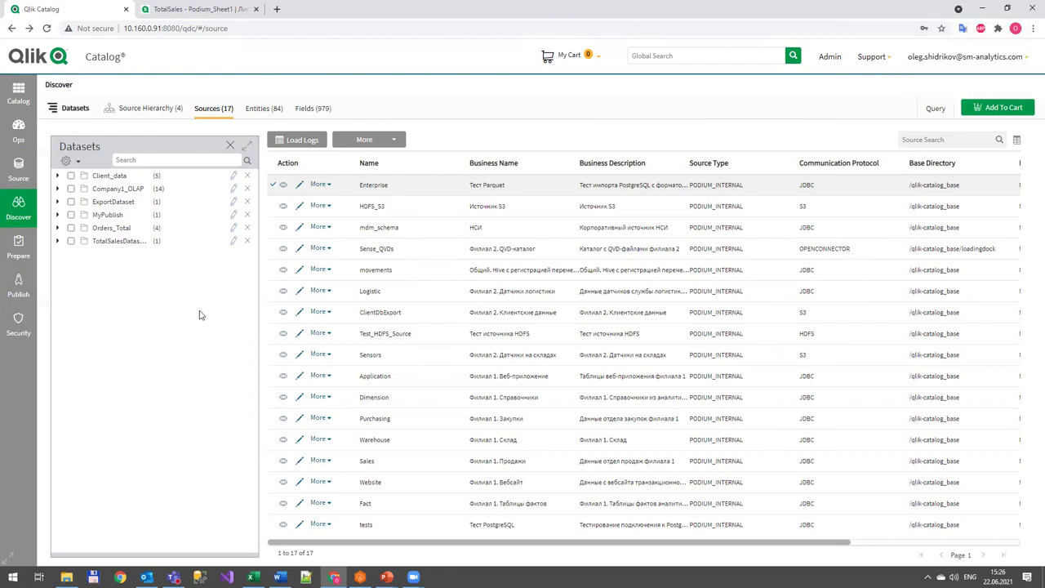
click(70, 162)
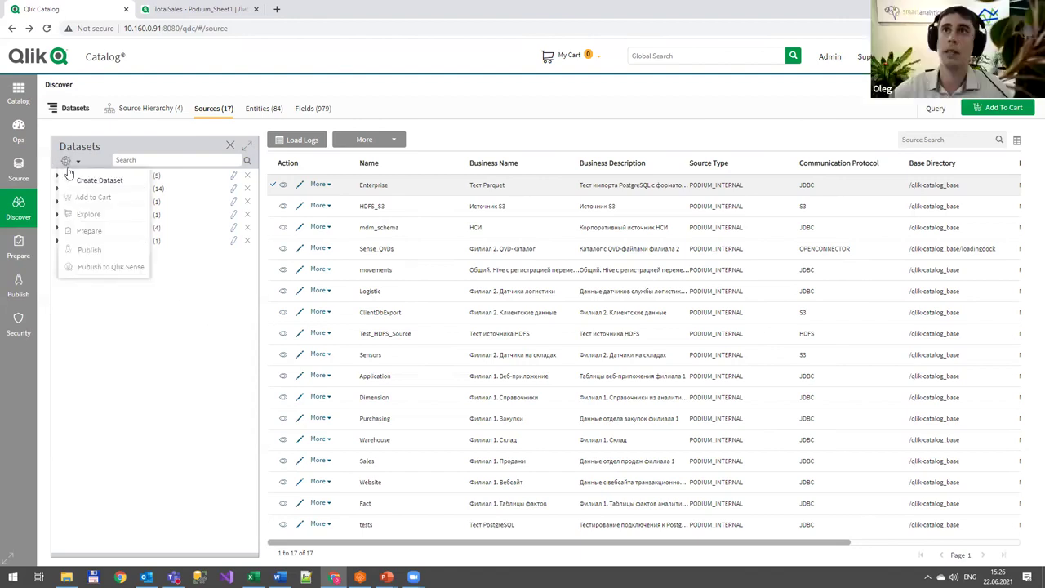
click(95, 181)
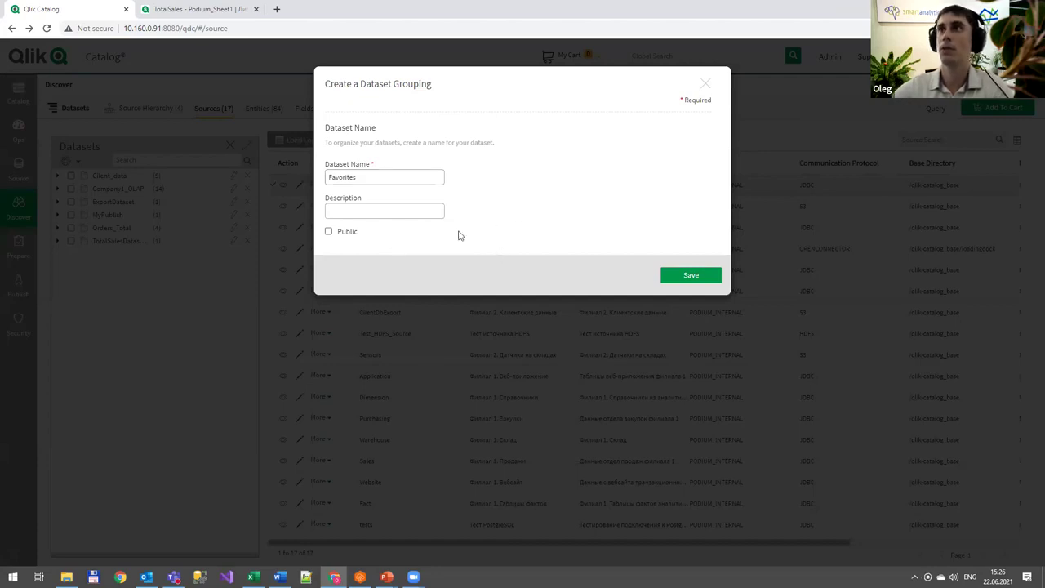
click(690, 276)
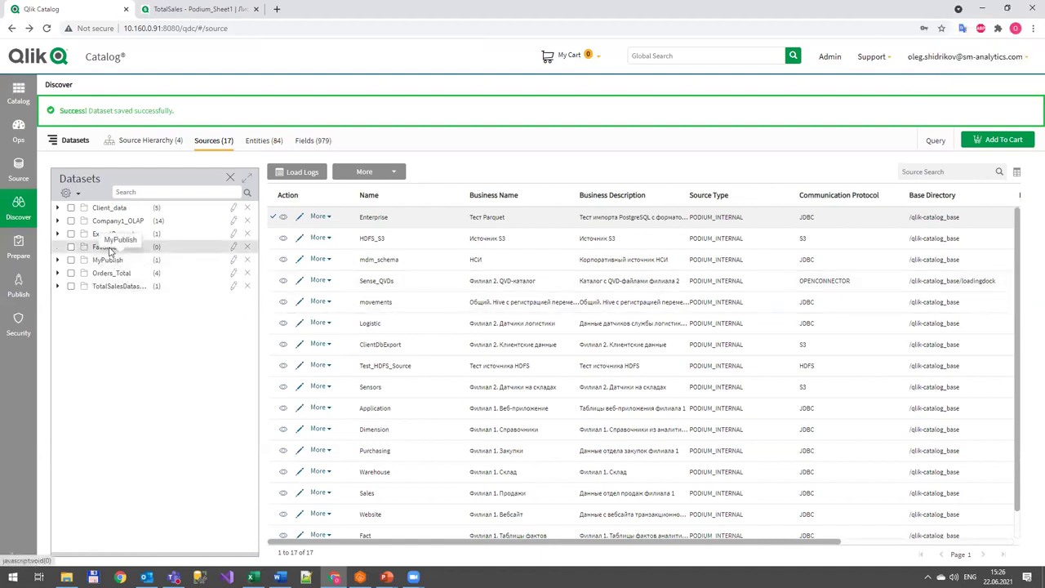
Add the TotalSales entity of the Enterprise source to the Favorites dataset.
click(270, 140)
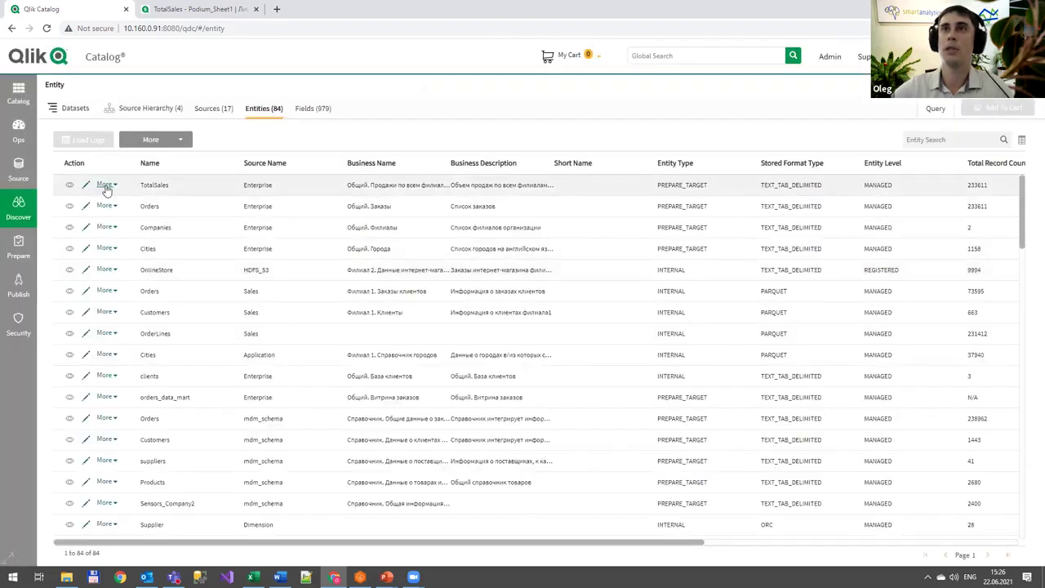
click(106, 187)
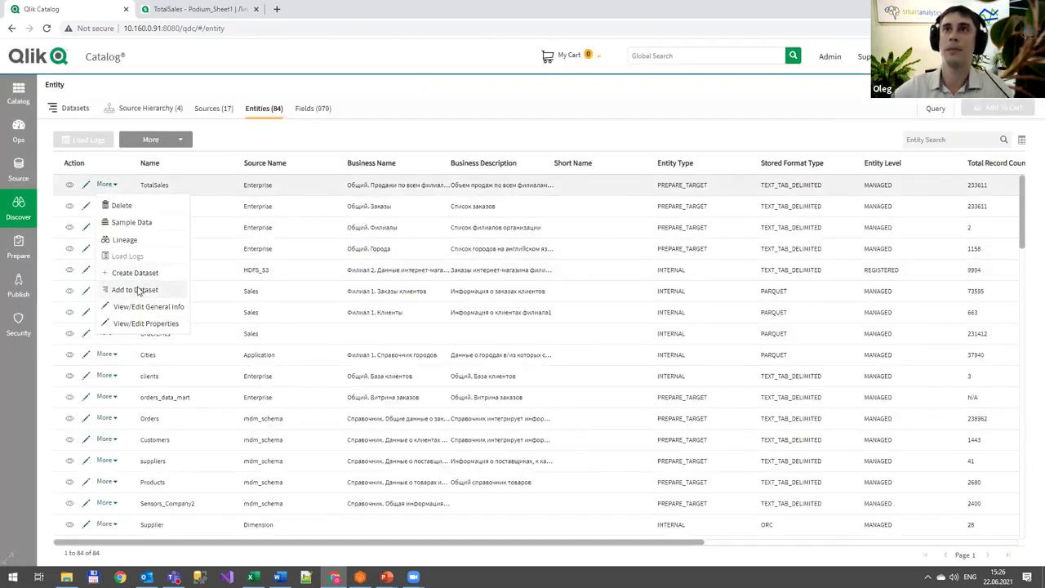
click(136, 290)
click(523, 131)
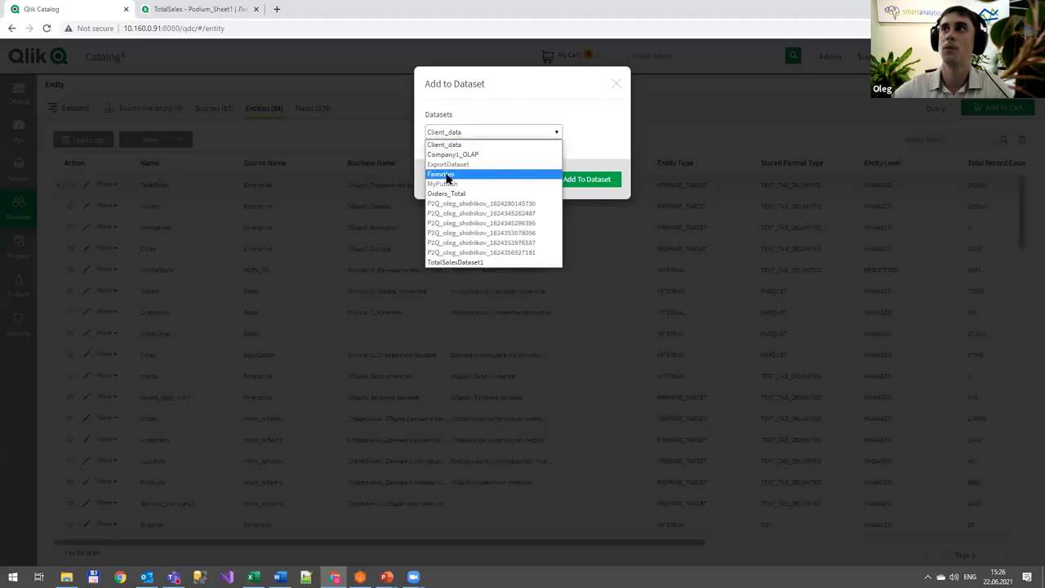
click(447, 175)
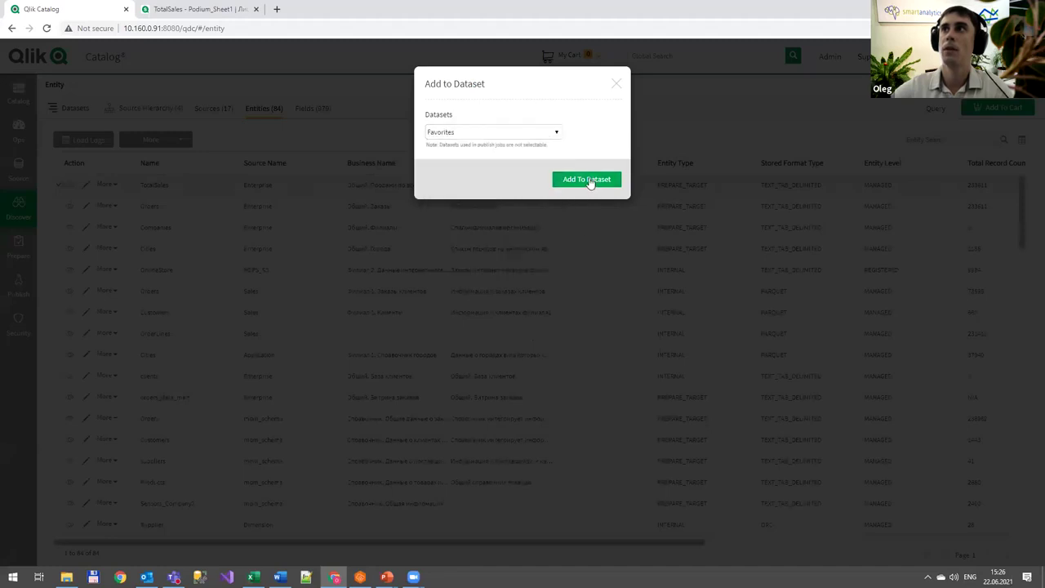
click(588, 179)
Add the Orders entity of the Enterprise source to the Favorites dataset.
click(105, 238)
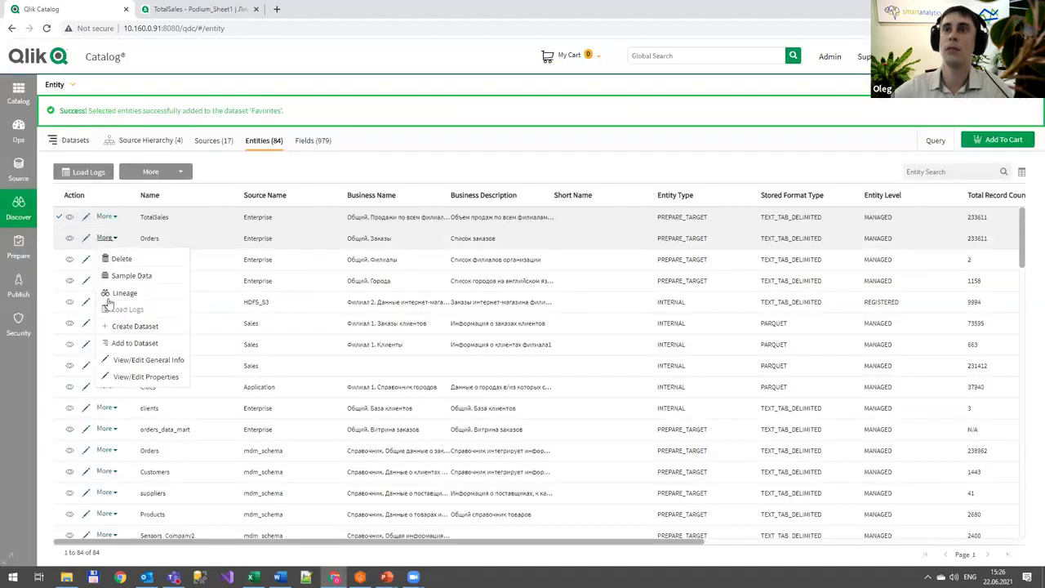
click(136, 343)
click(462, 133)
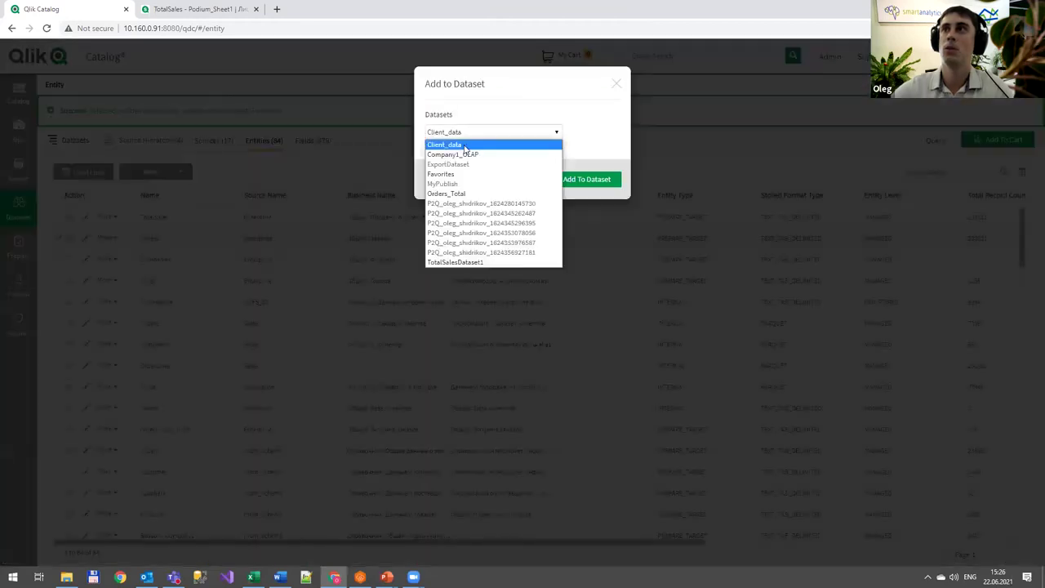
click(447, 174)
click(587, 182)
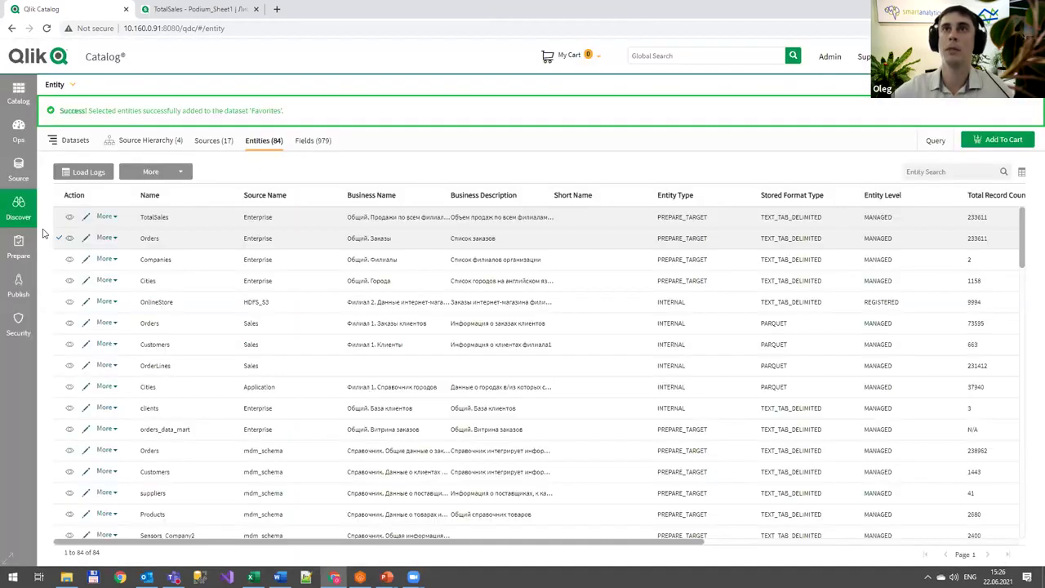
Clear the catalog's search text and filter the catalog by the Favorites dataset.
click(18, 93)
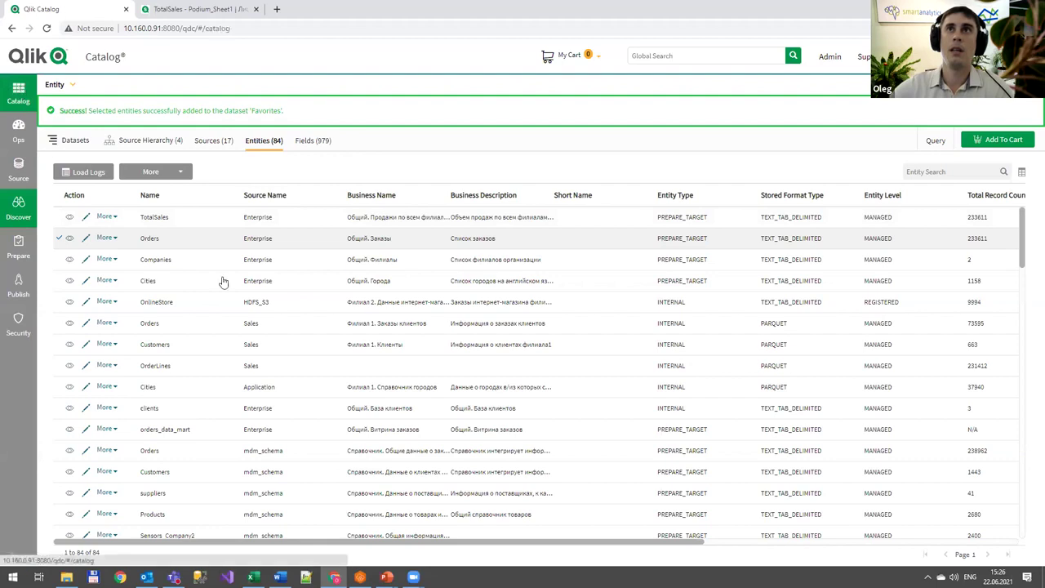
drag(896, 150, 829, 160)
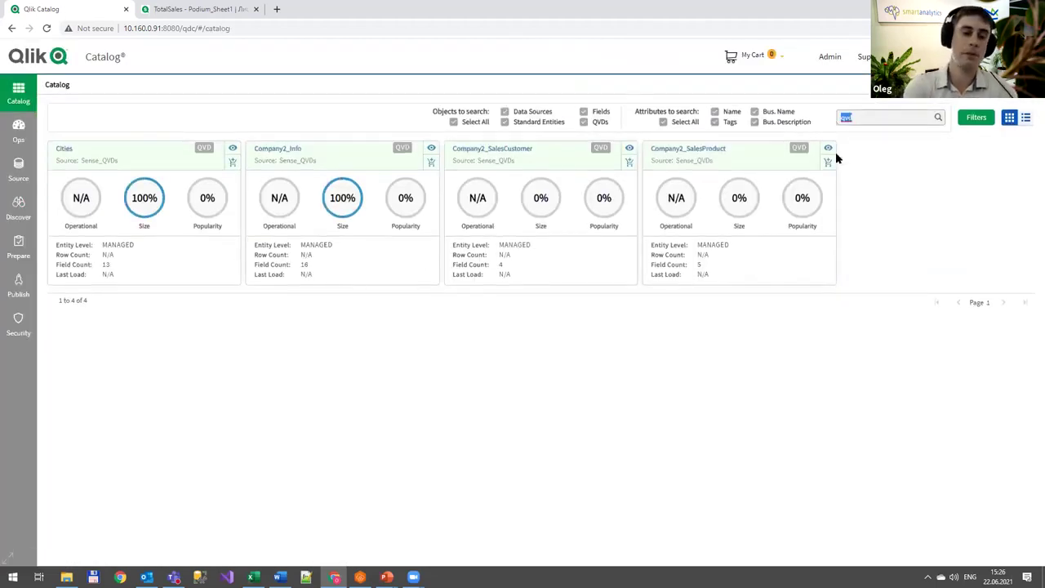
key(BackSpace)
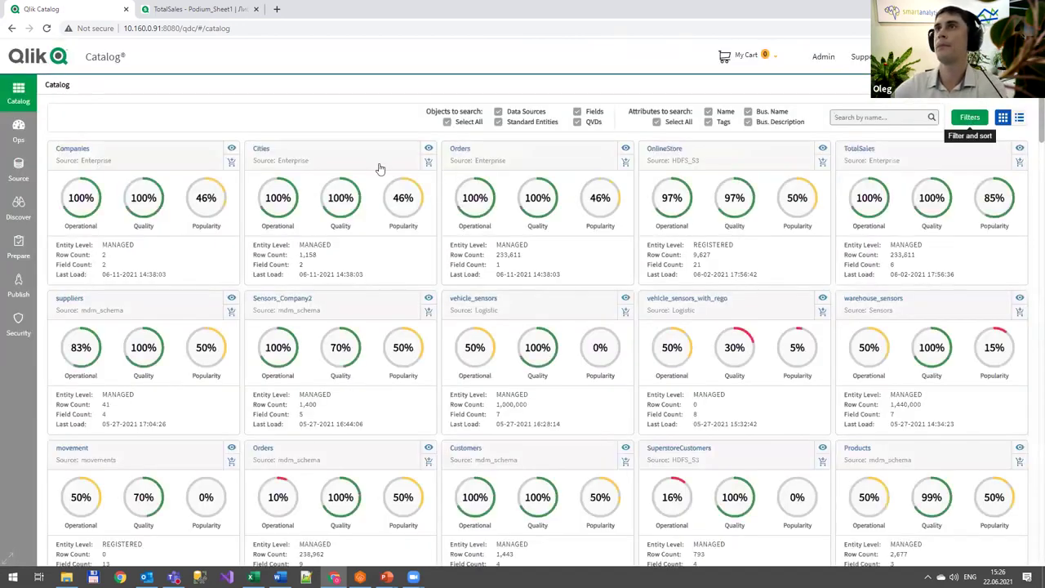
click(970, 118)
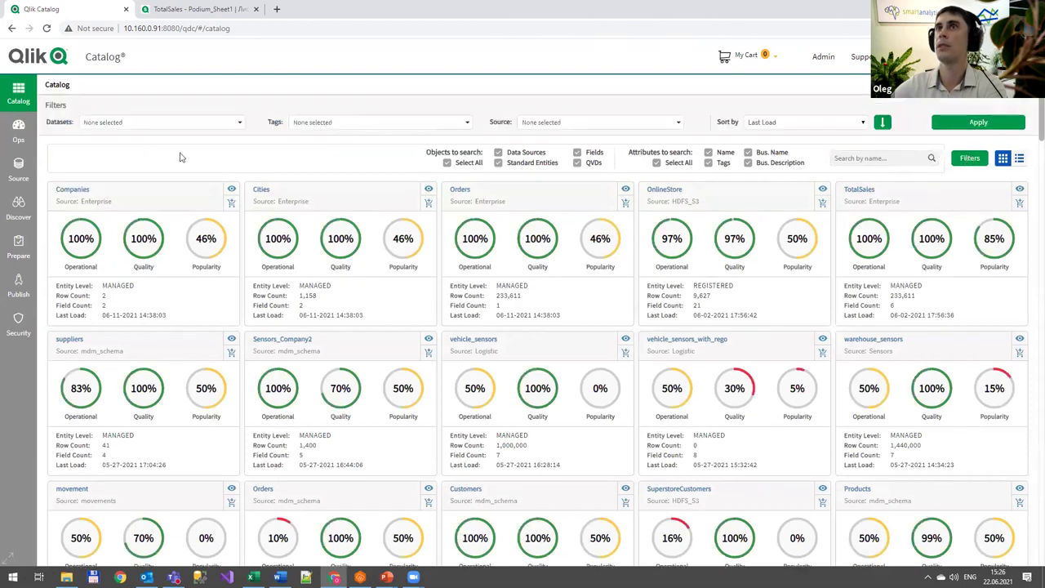
click(169, 123)
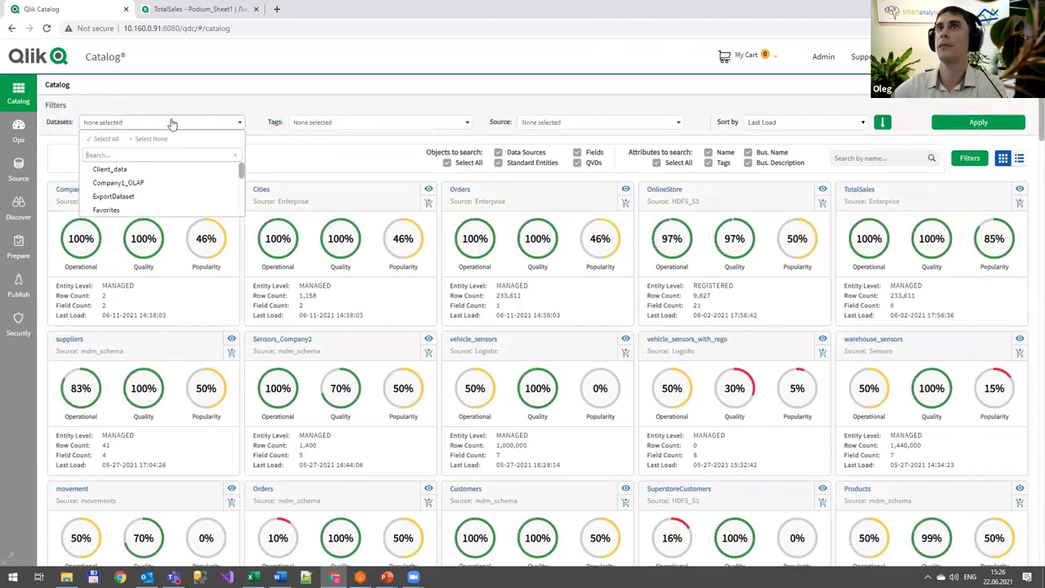
click(111, 210)
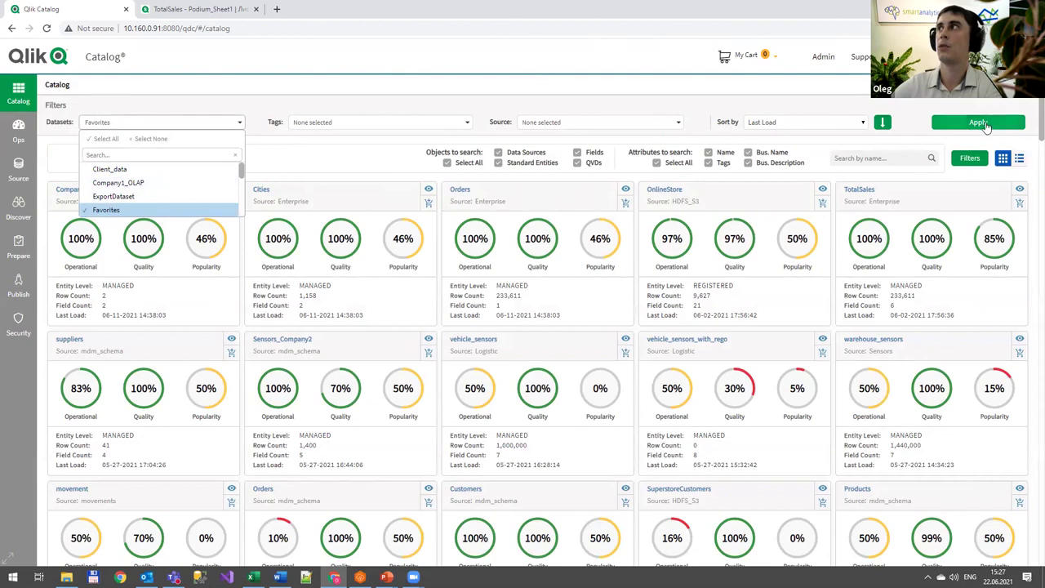
click(222, 262)
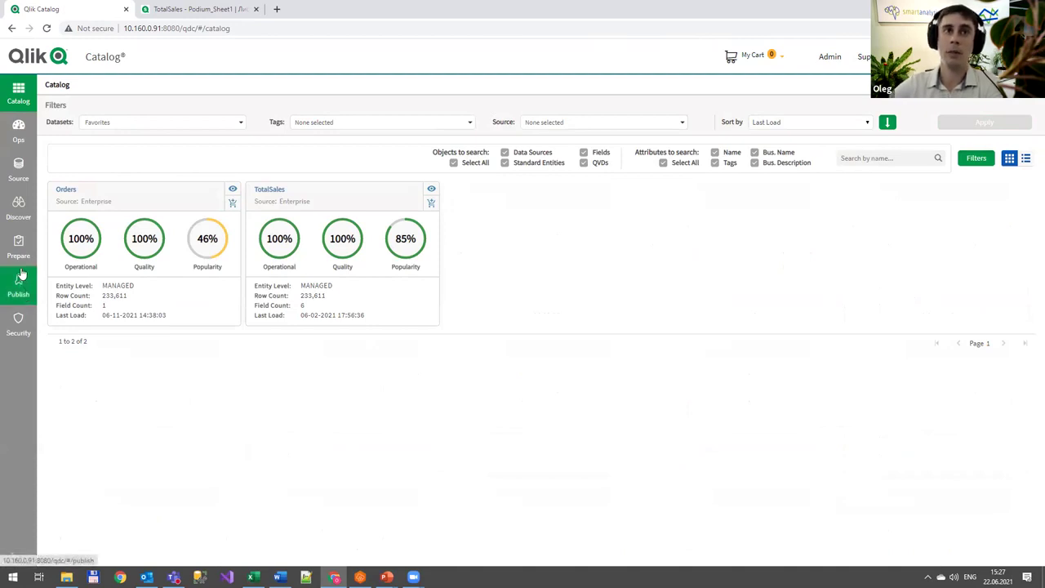
From the Discover section, run a global search for "товар" across sources, entities and fields.
click(19, 209)
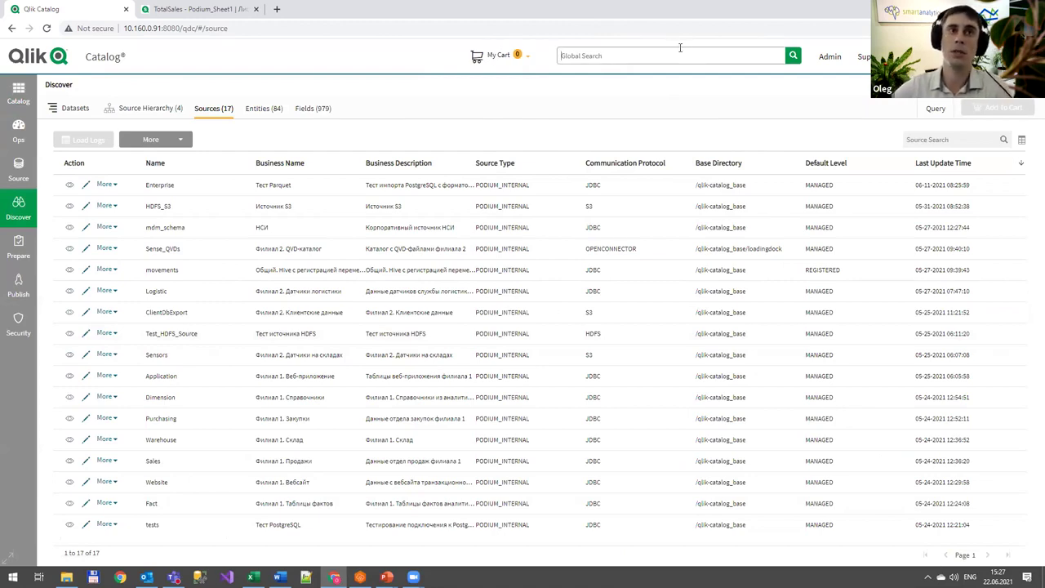
key(alt+Tab)
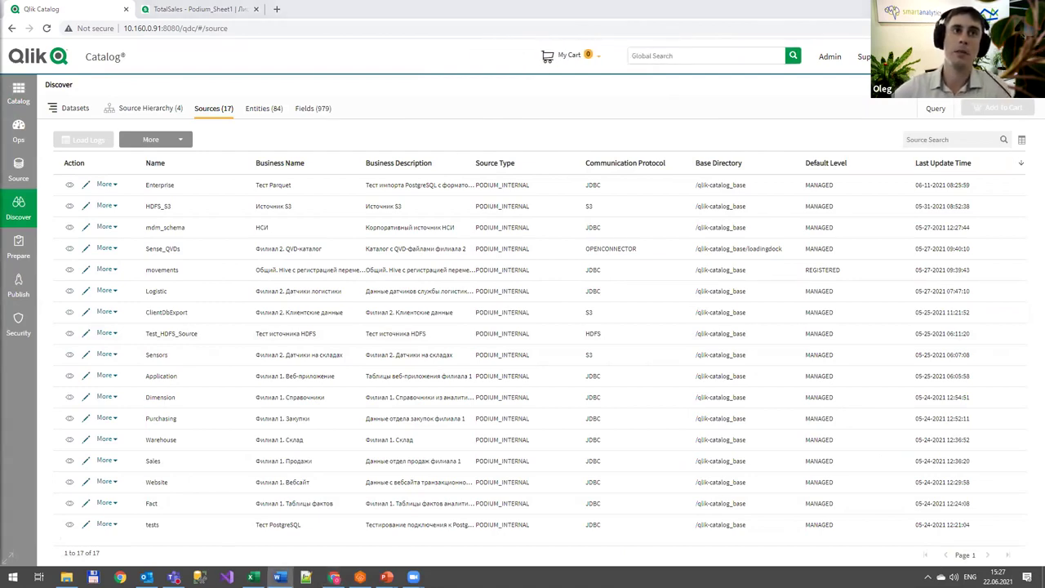
click(695, 53)
text(товар)
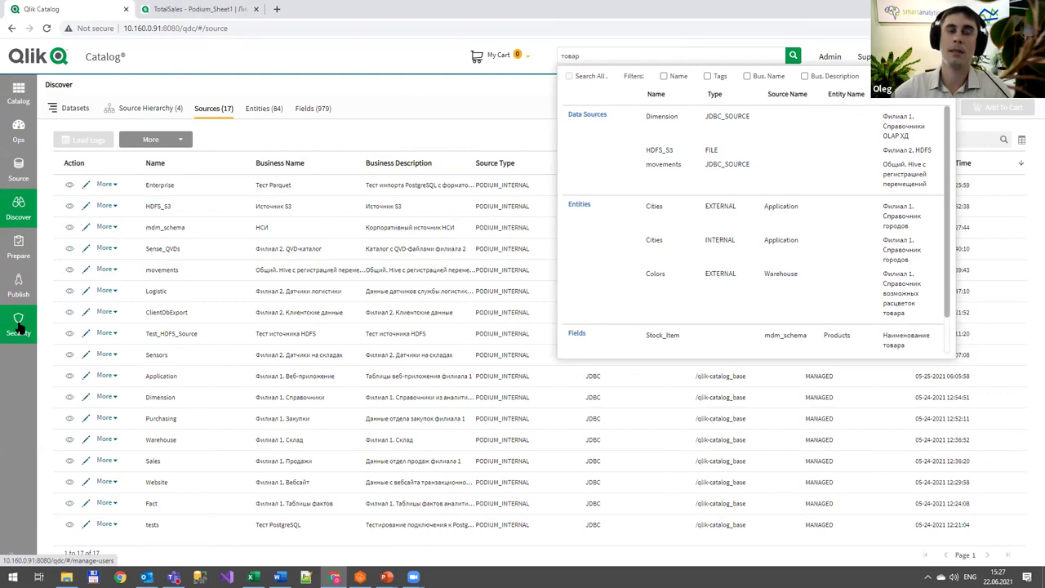
Show the available support and documentation options.
click(867, 57)
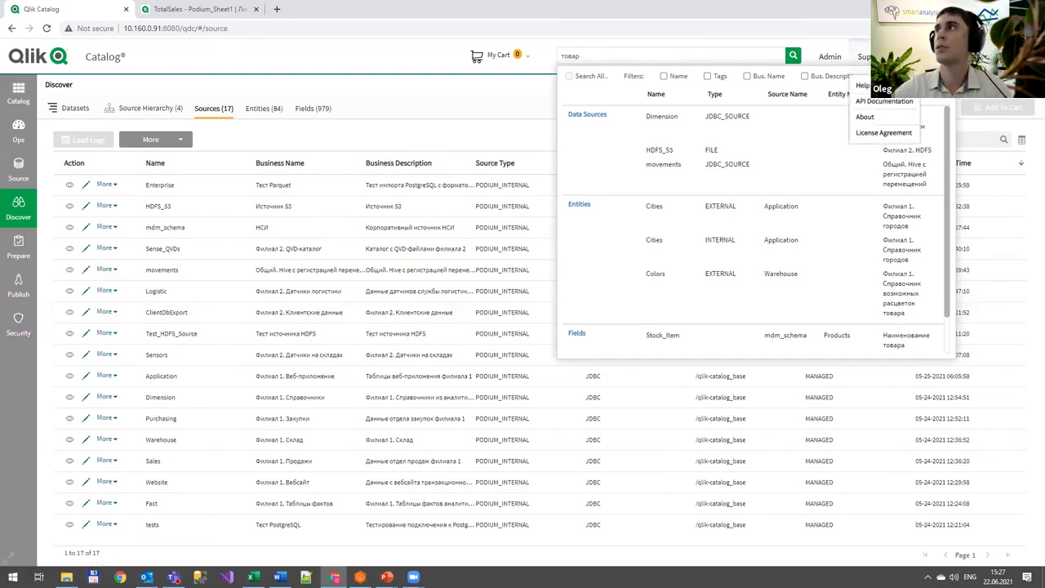